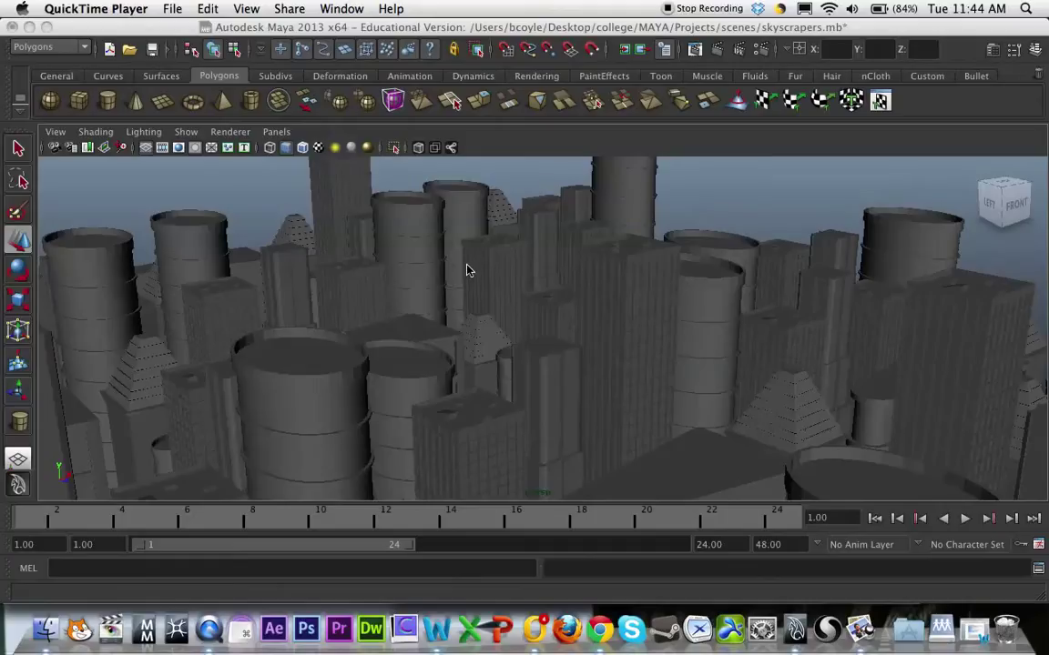
- Bring Maya to the front and orbit to a wide view over the skyscrapers
alt+drag(477, 335, 510, 365)
scroll(511, 365, up, 4)
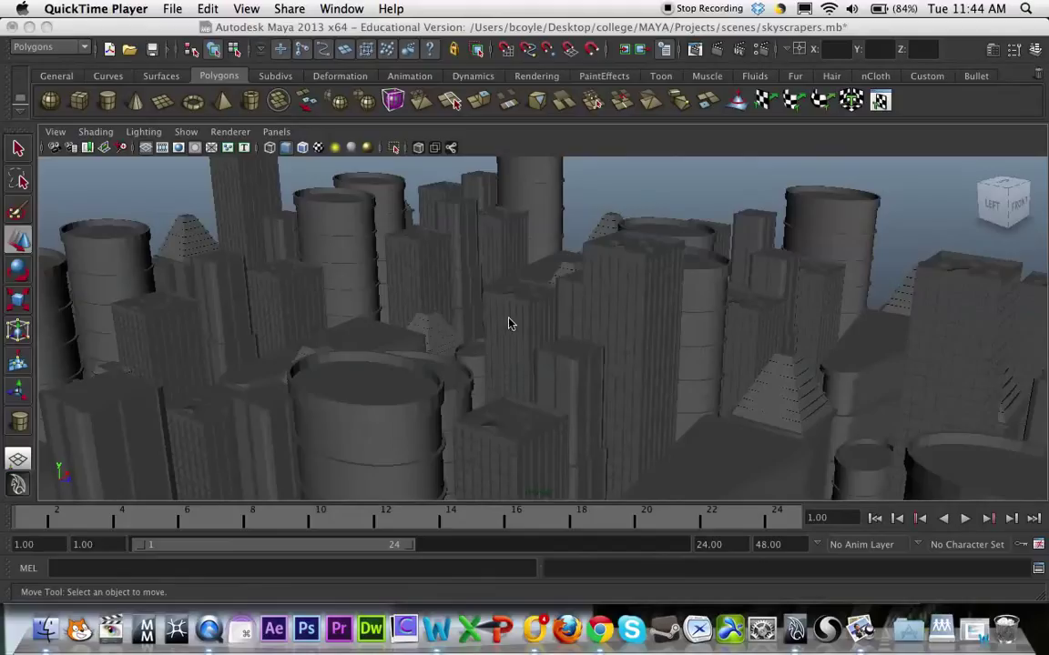
click(401, 41)
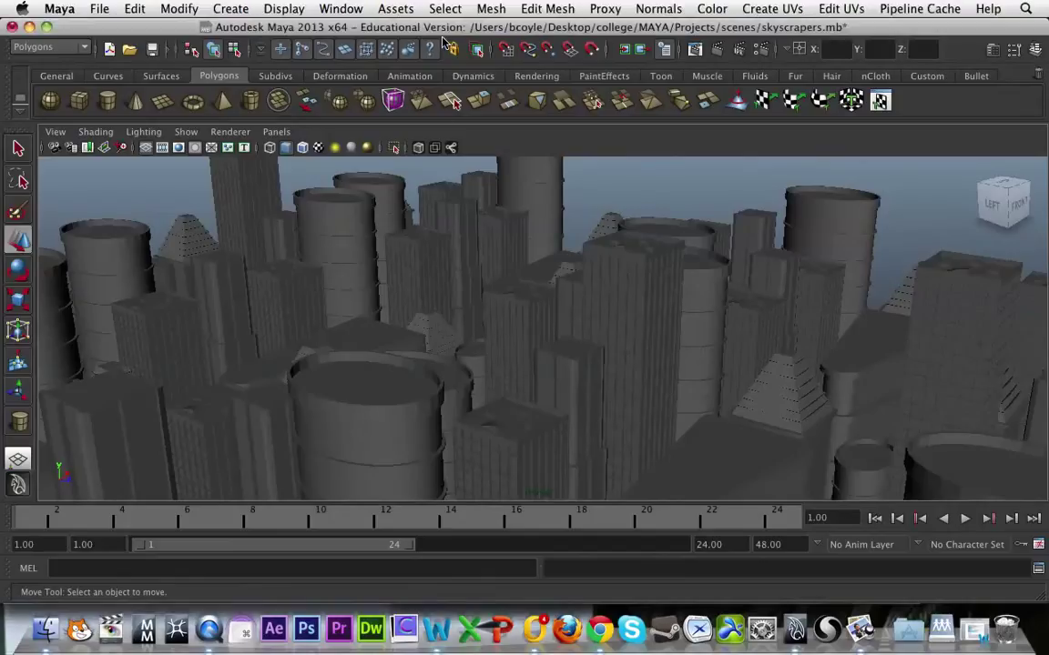
click(232, 9)
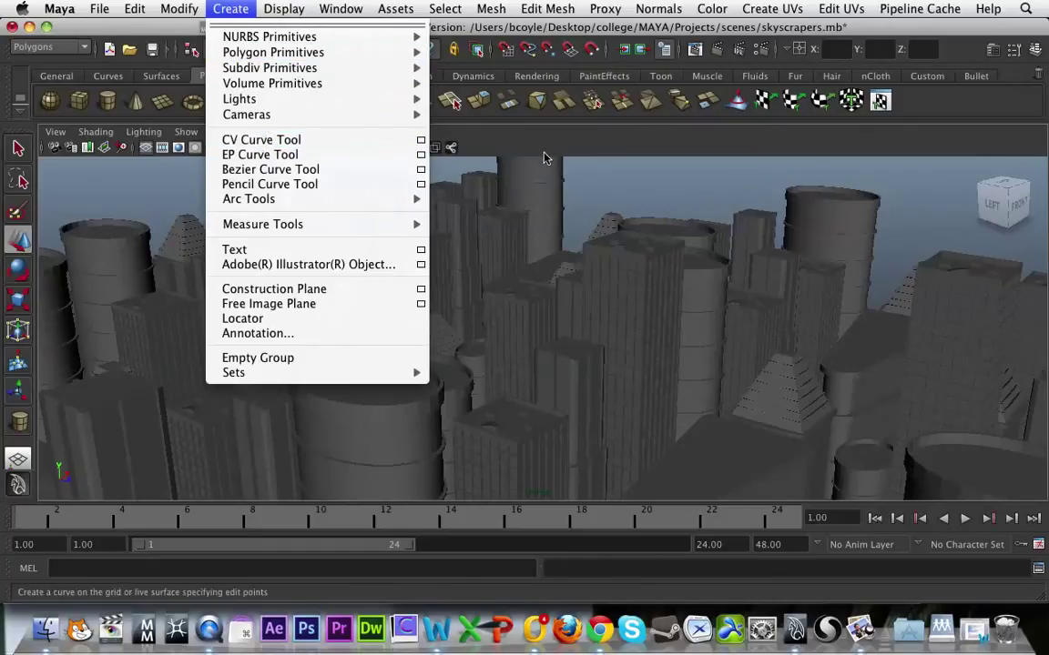
click(495, 132)
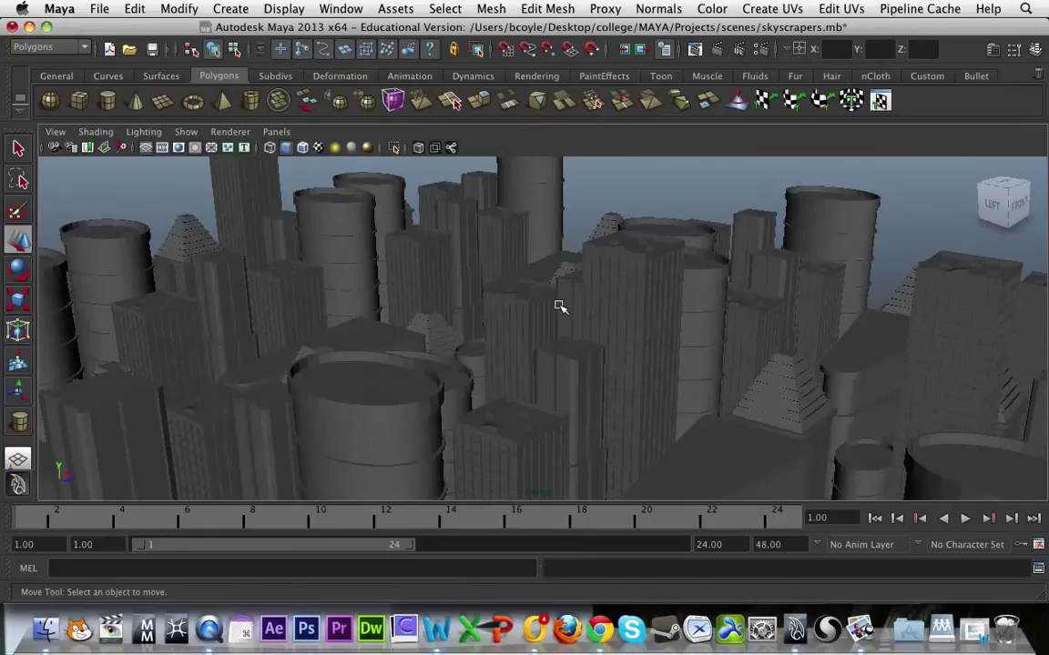
alt+drag(557, 314, 566, 320)
- Maximise the top view, frame the city layout, and pick the CV Curve Tool
key(space)
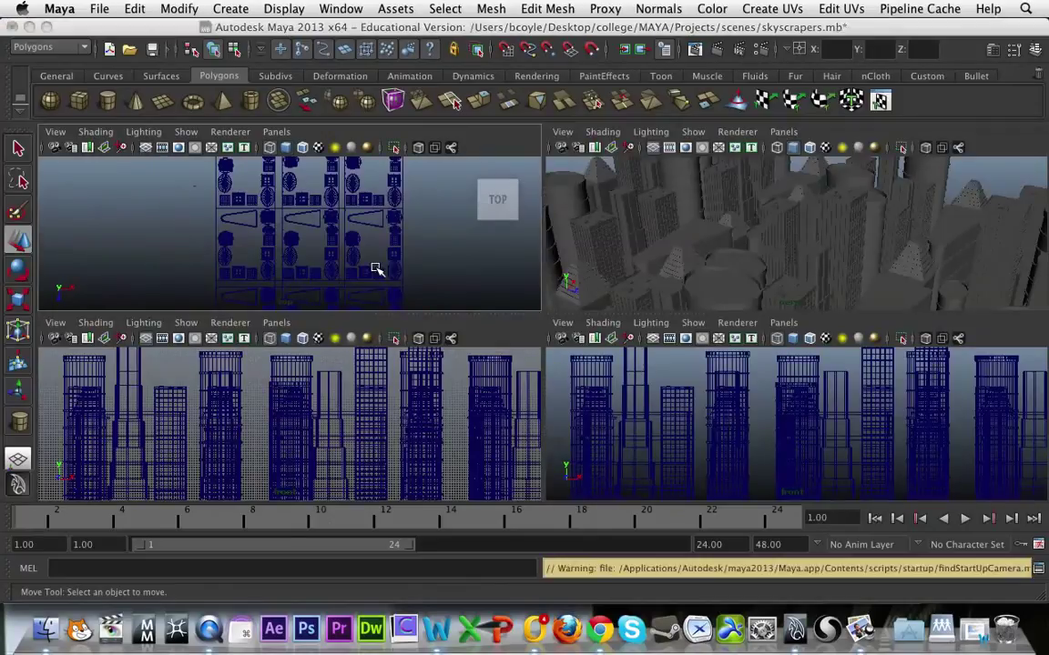
key(space)
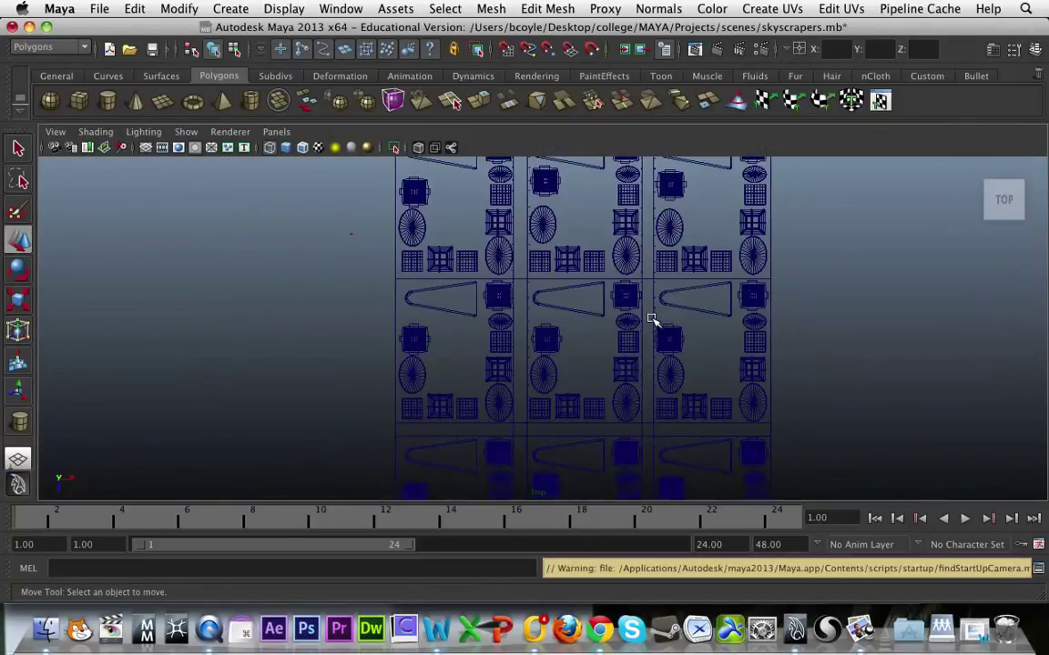
alt+middle_drag(650, 320, 601, 316)
scroll(601, 301, down, 2)
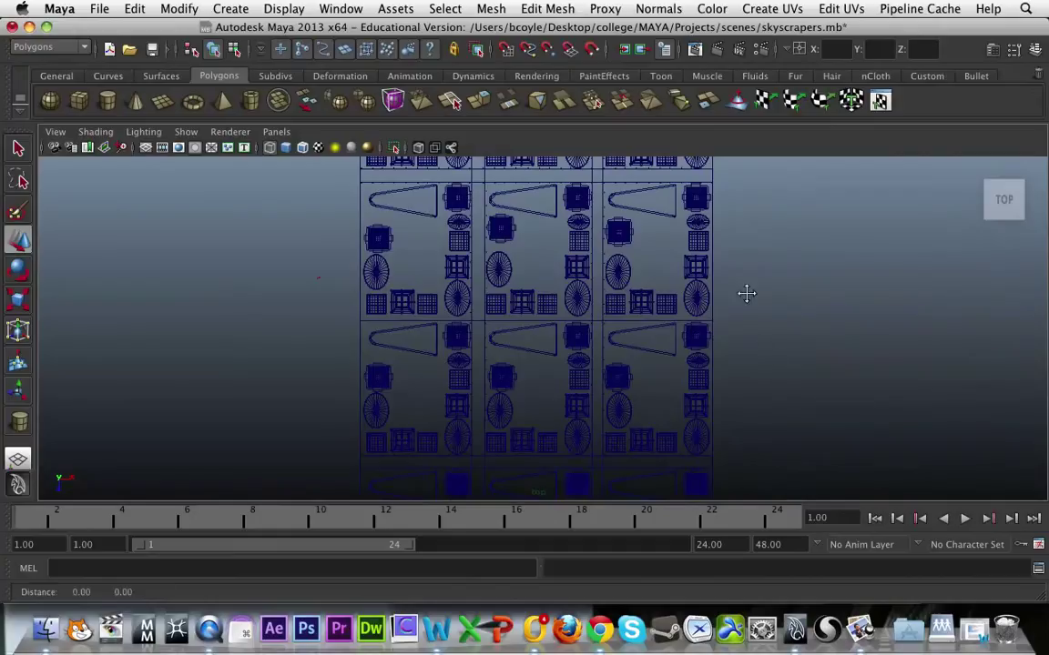
alt+middle_drag(745, 292, 690, 252)
scroll(689, 252, up, 4)
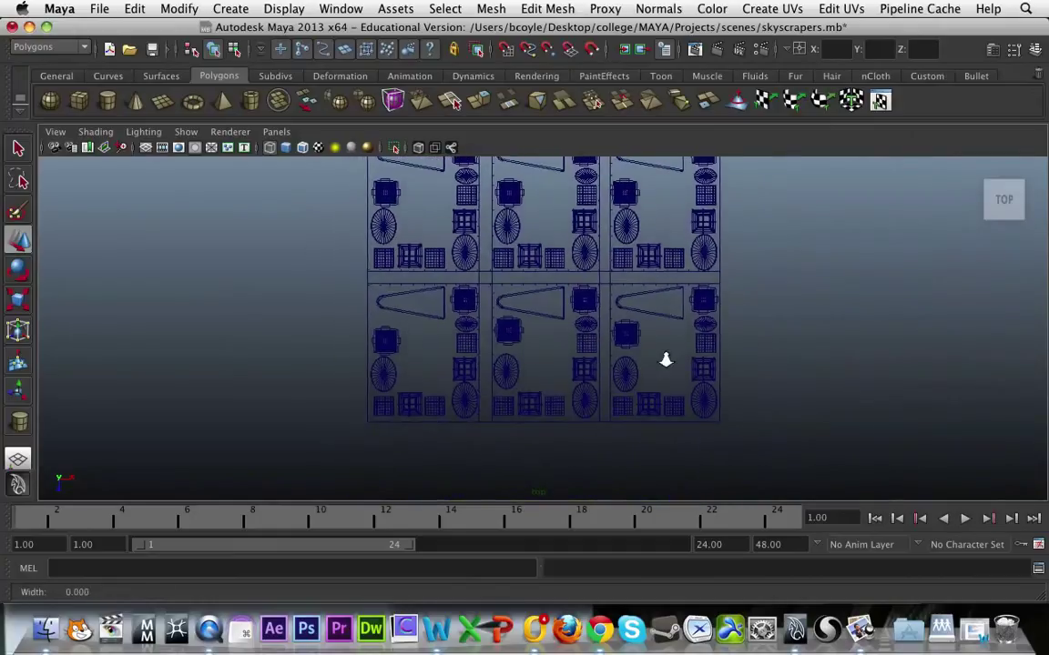
alt+middle_drag(662, 367, 576, 352)
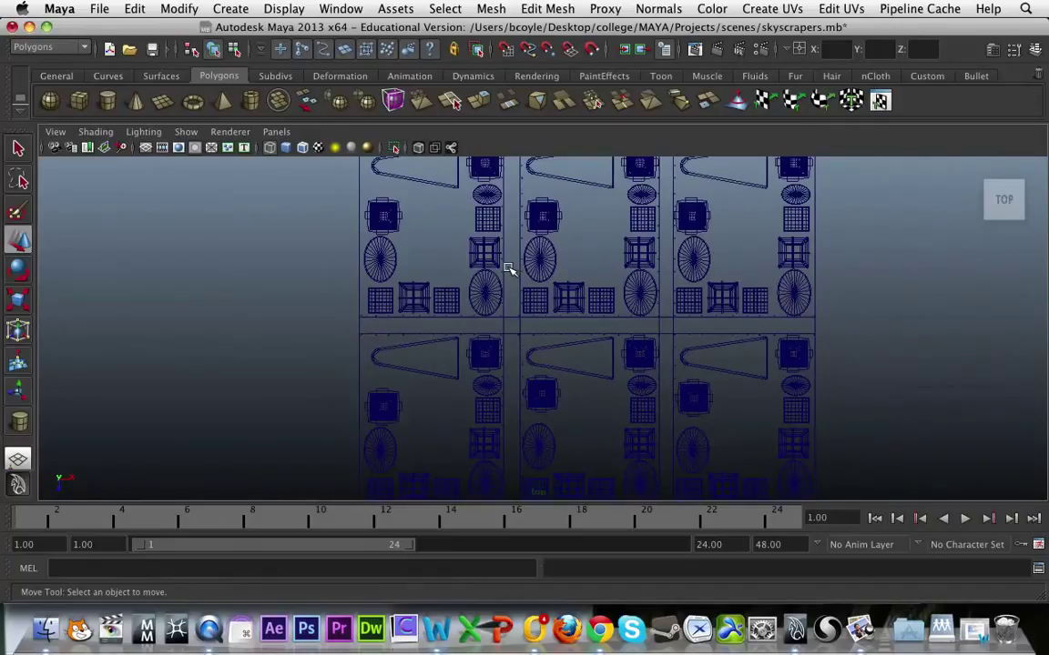
alt+middle_drag(537, 264, 510, 292)
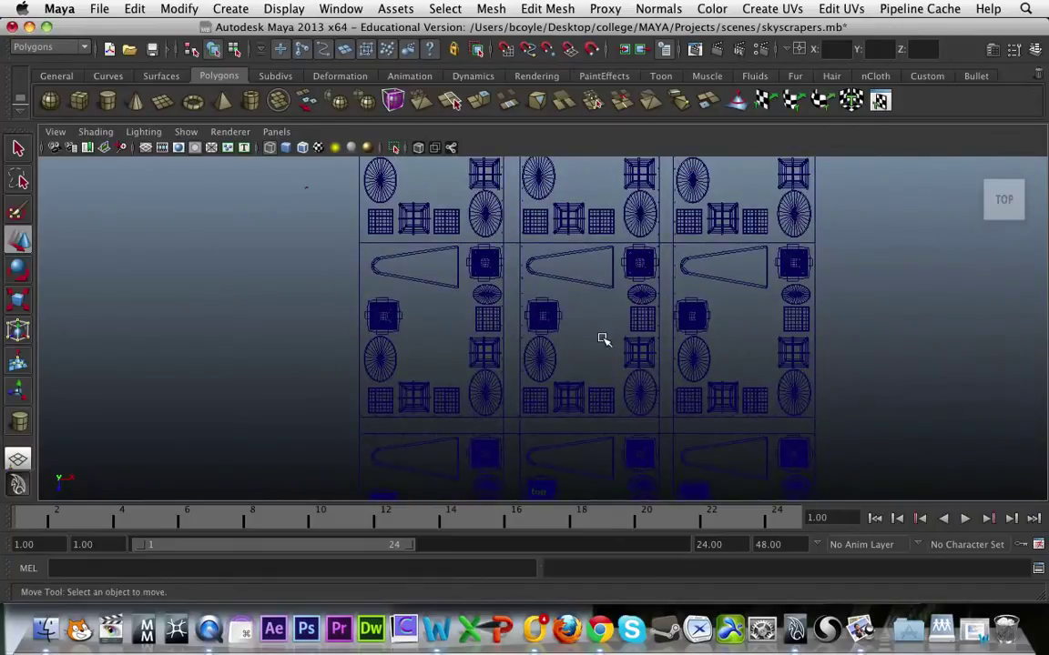
alt+middle_drag(604, 339, 594, 323)
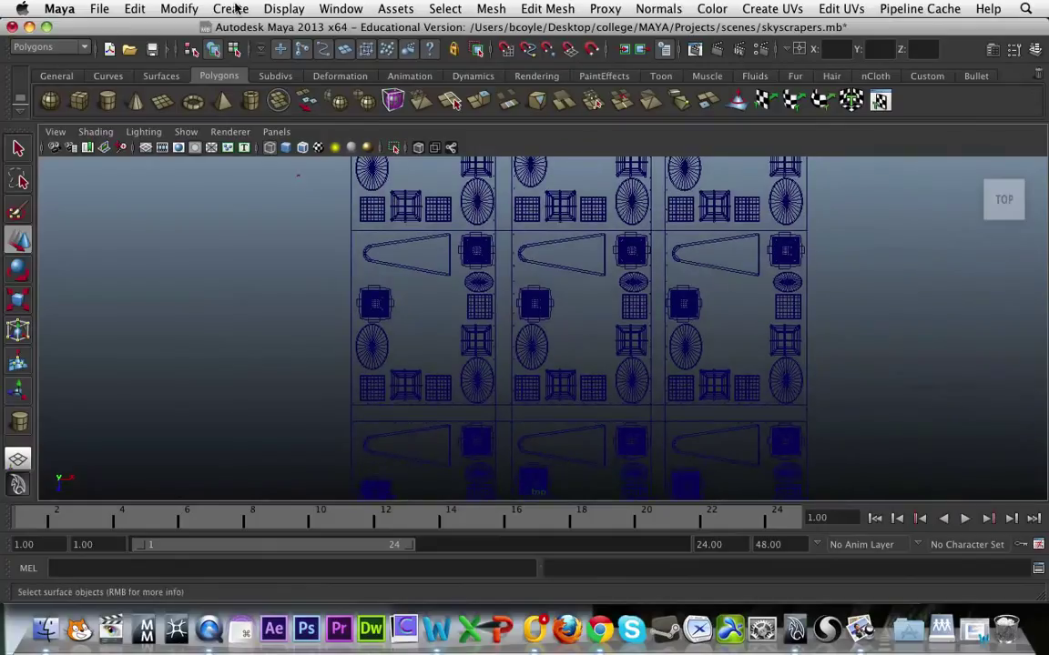
click(235, 8)
click(244, 139)
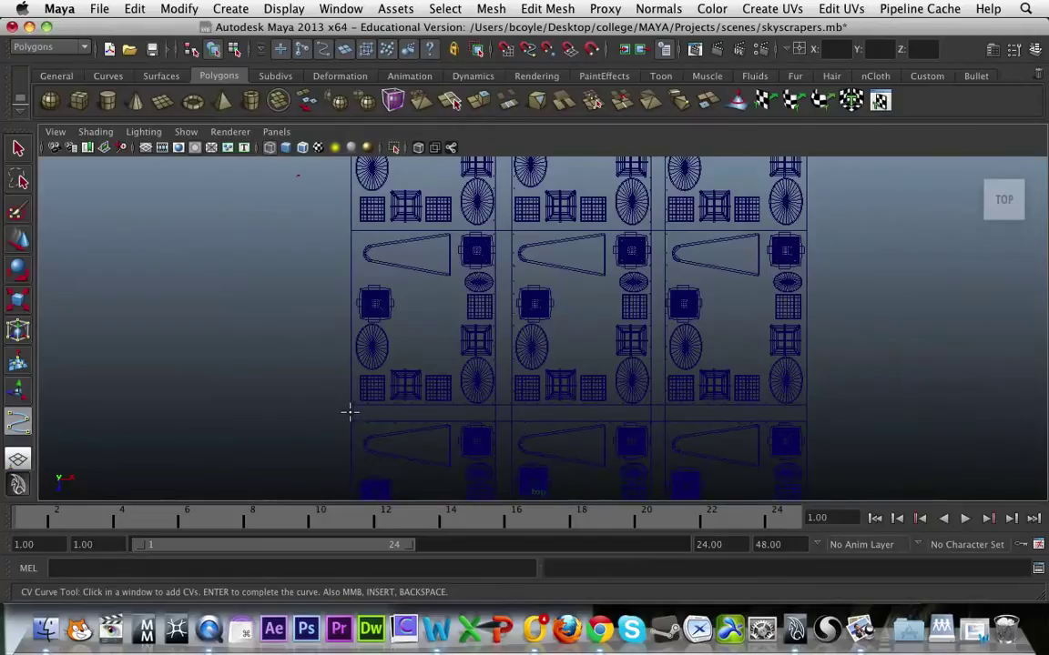
- Place CV points from the lower-left street, up the middle, and across to the right
click(344, 412)
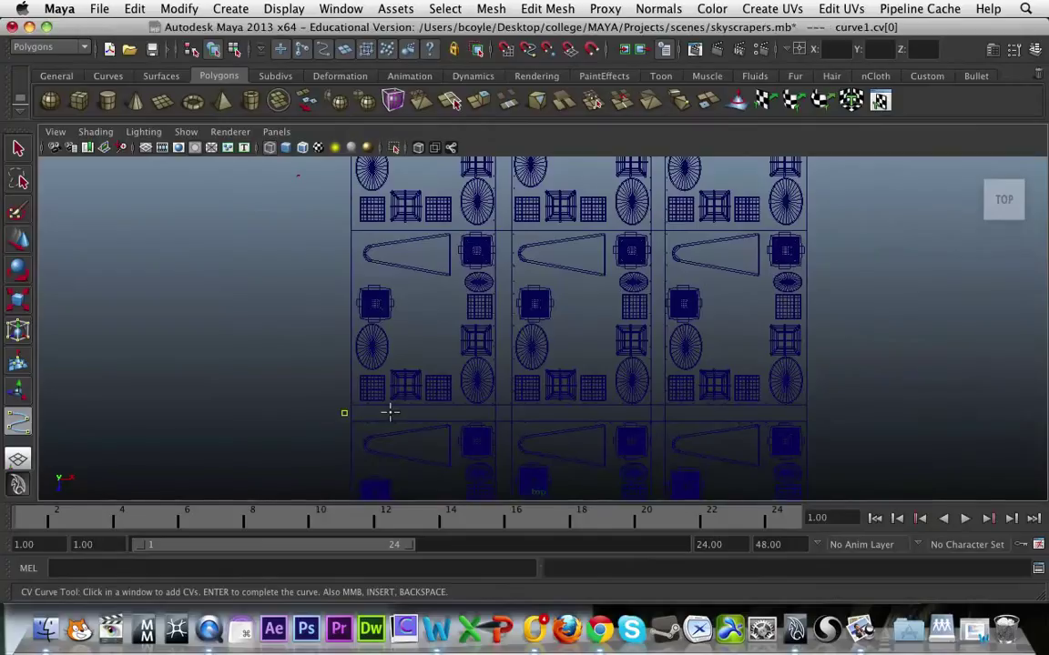
click(452, 413)
click(500, 369)
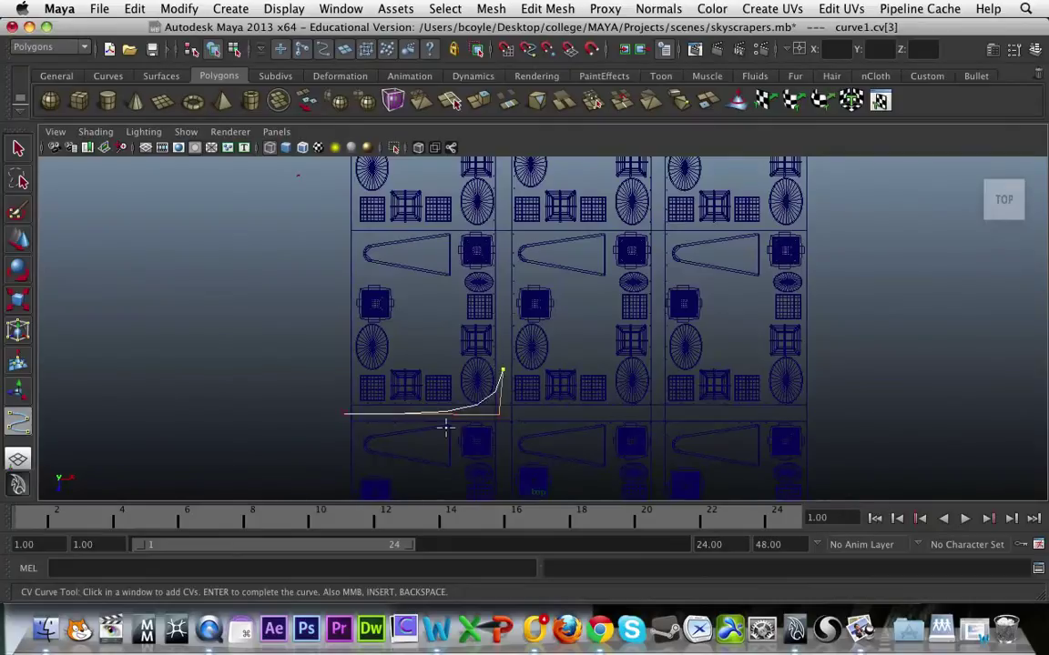
click(500, 303)
click(500, 268)
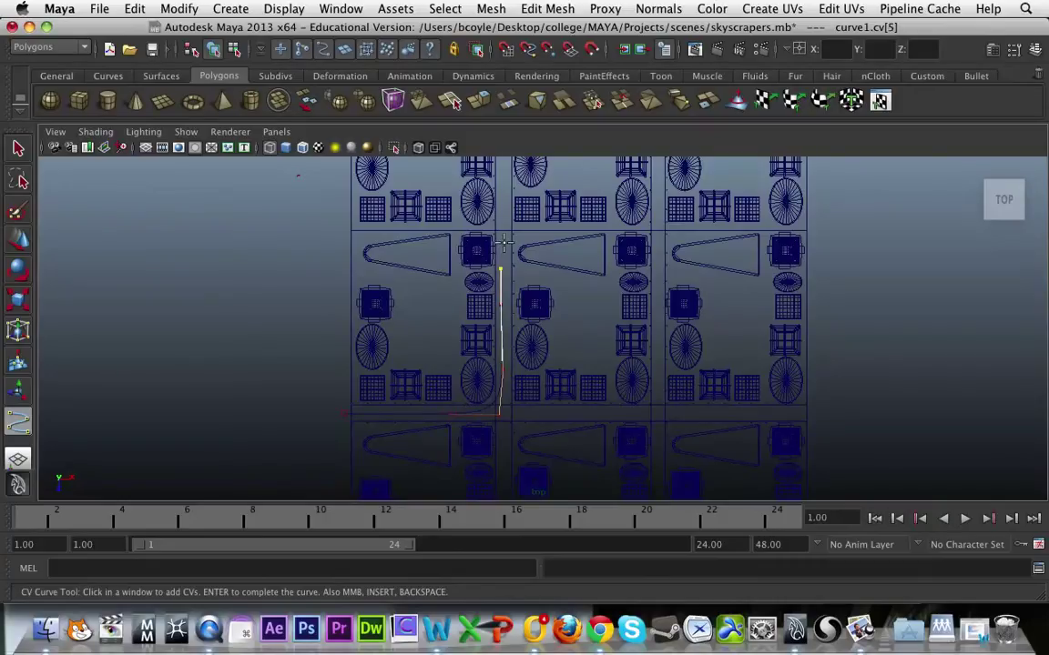
click(516, 237)
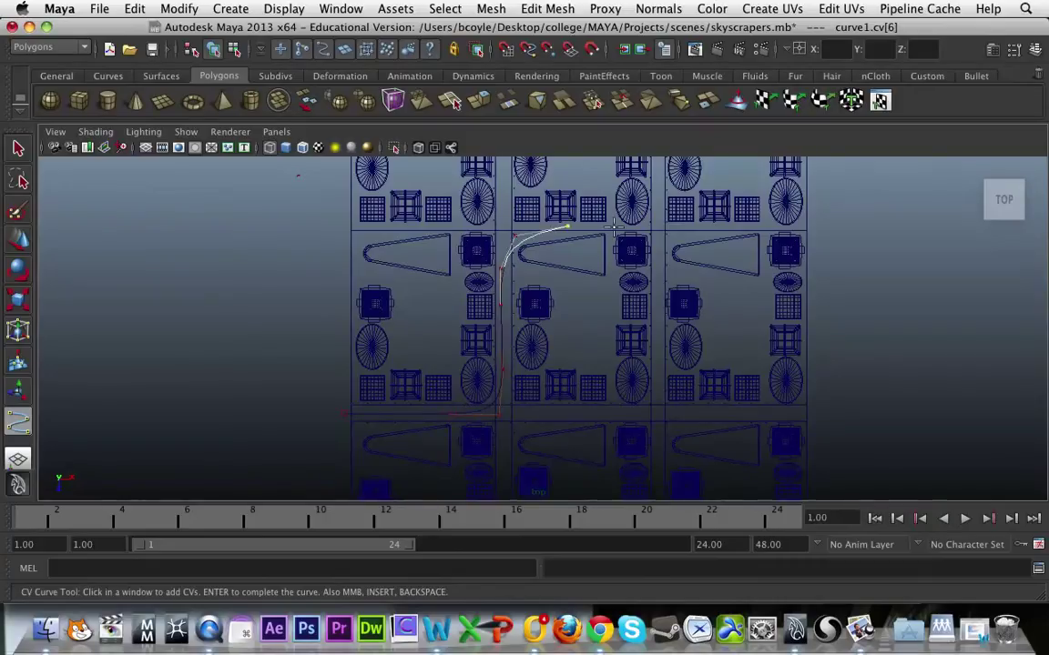
click(616, 222)
click(610, 195)
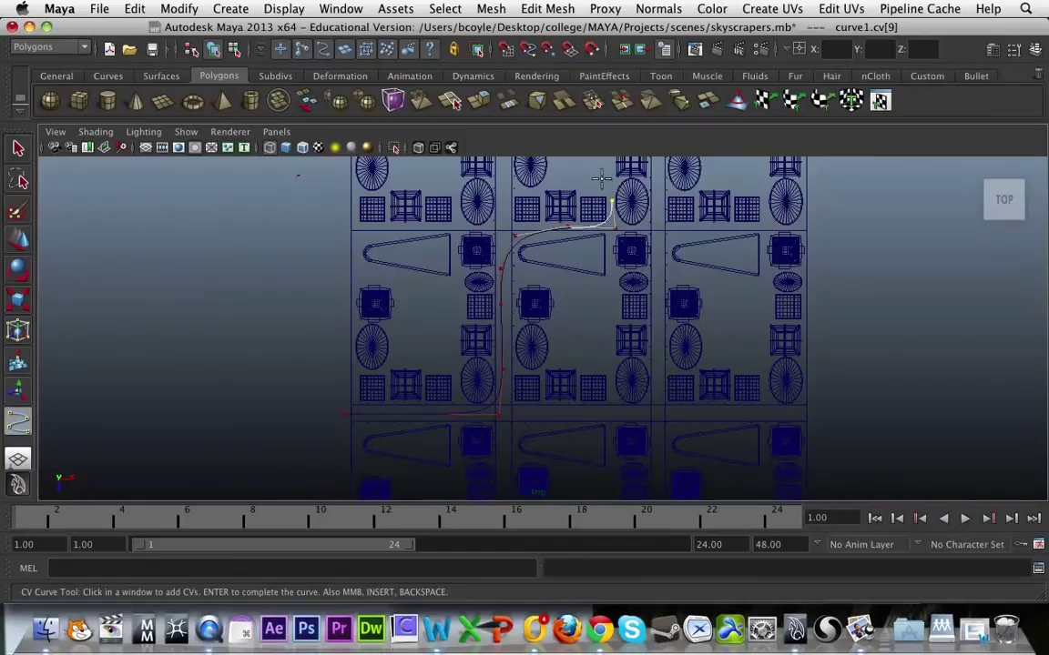
click(593, 180)
click(596, 180)
alt+middle_drag(601, 180, 592, 317)
- Continue the points through the upper streets and along the top street, finishing curve1
click(558, 226)
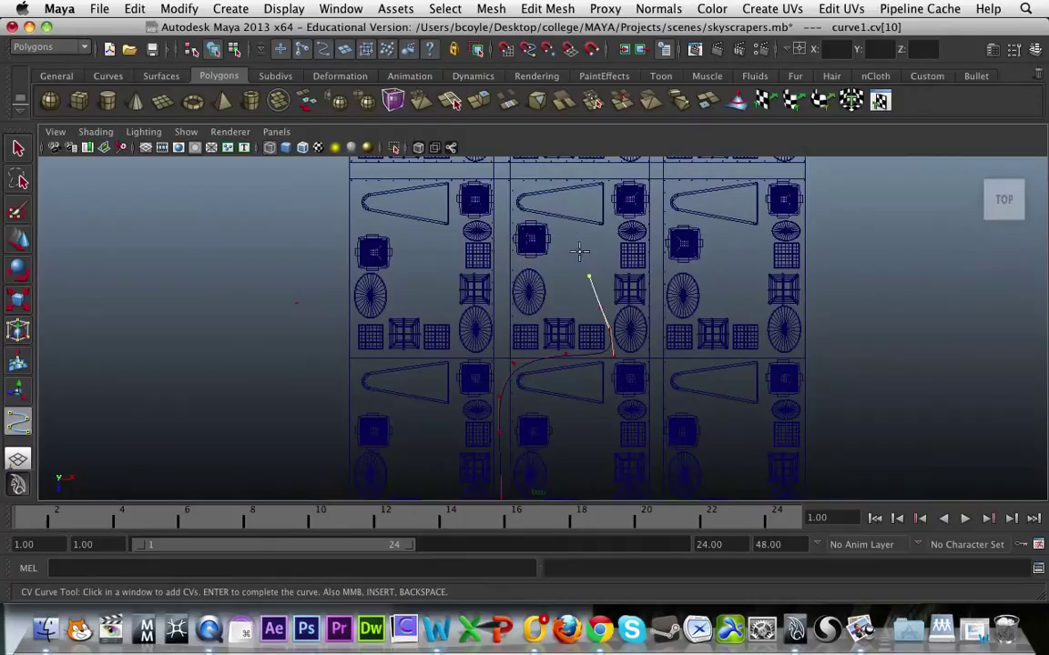
click(540, 220)
click(528, 220)
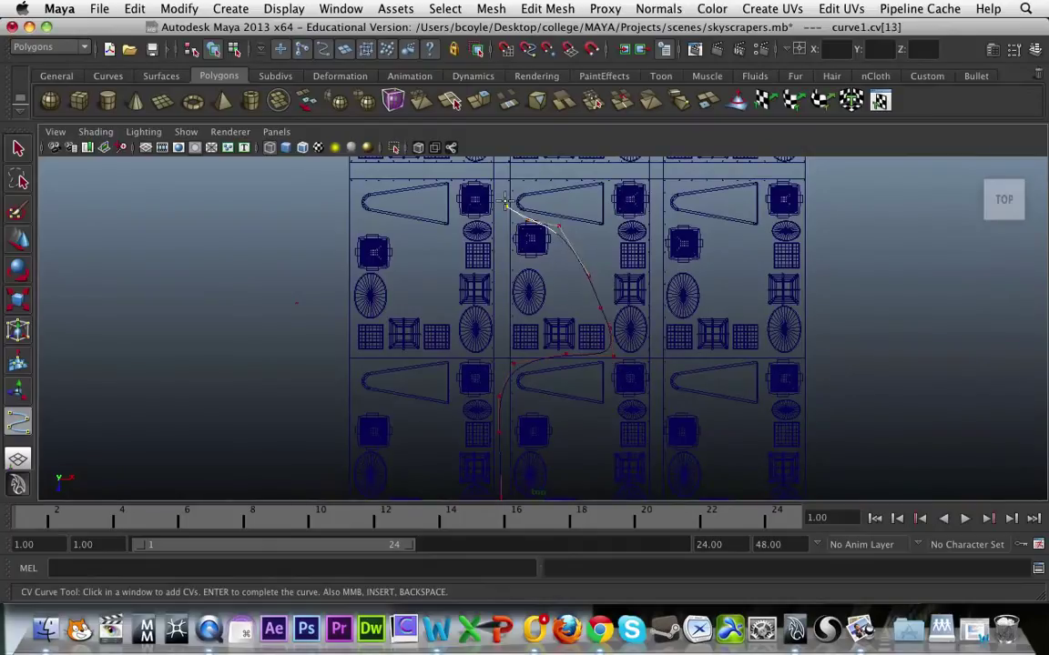
click(506, 206)
click(508, 190)
click(616, 173)
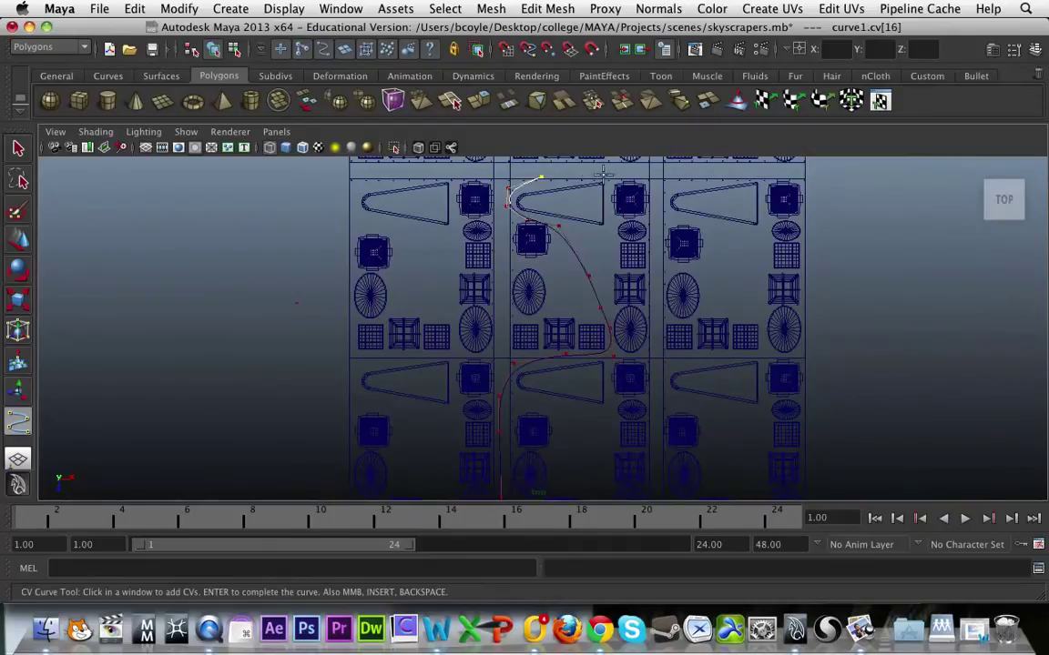
click(652, 173)
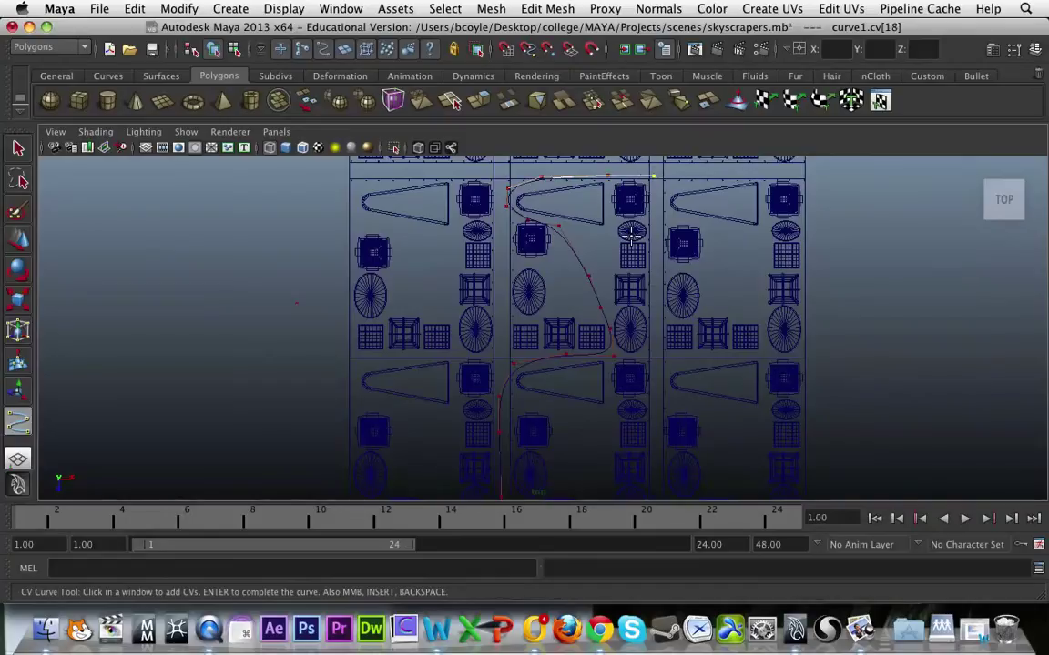
key(w)
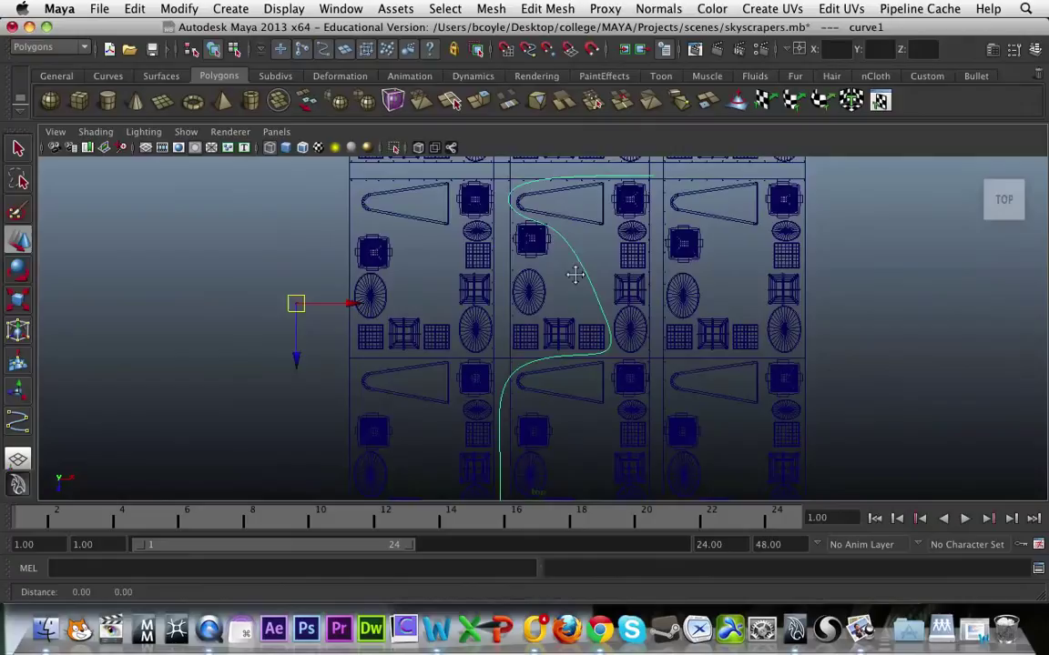
alt+middle_drag(570, 366, 586, 244)
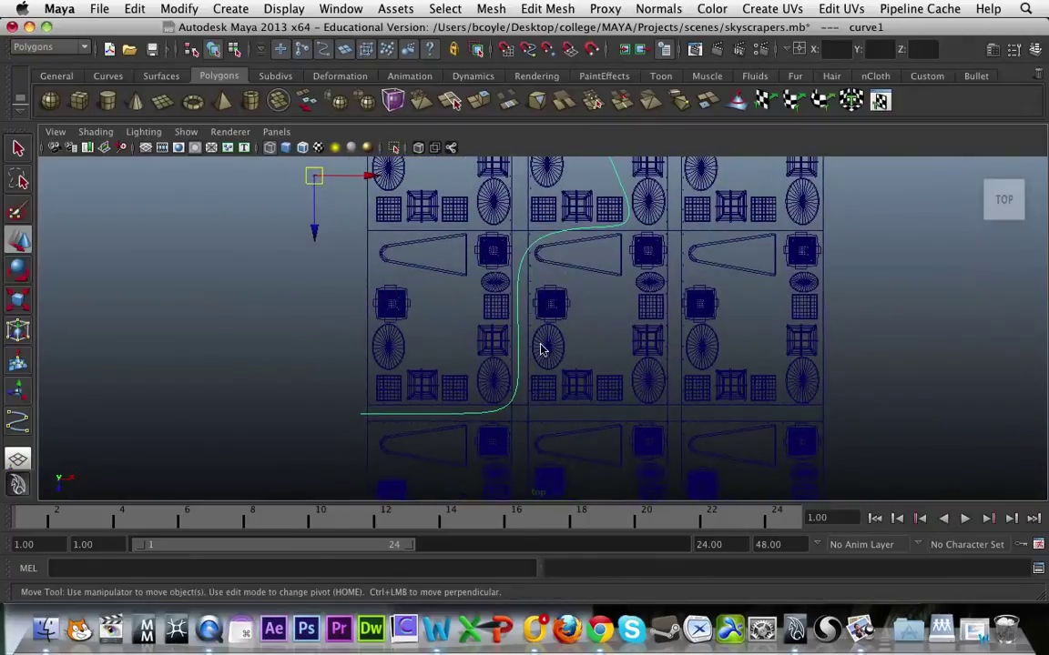
- Maximise the perspective view, raise curve1 about 2.5 units, and edit its control vertices
key(space)
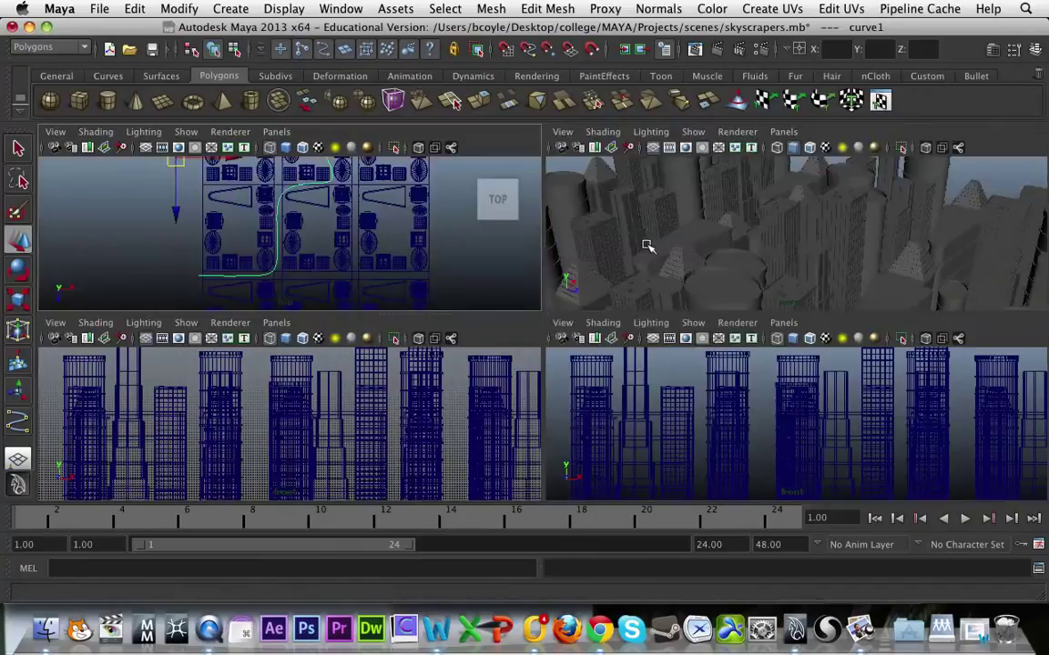
key(space)
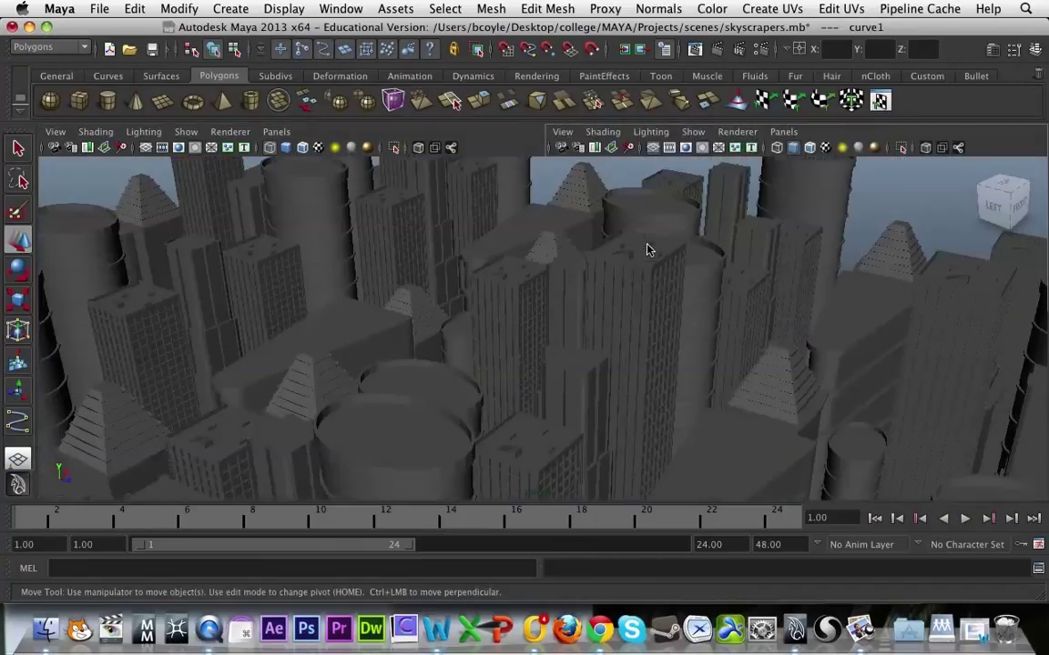
alt+drag(608, 304, 606, 339)
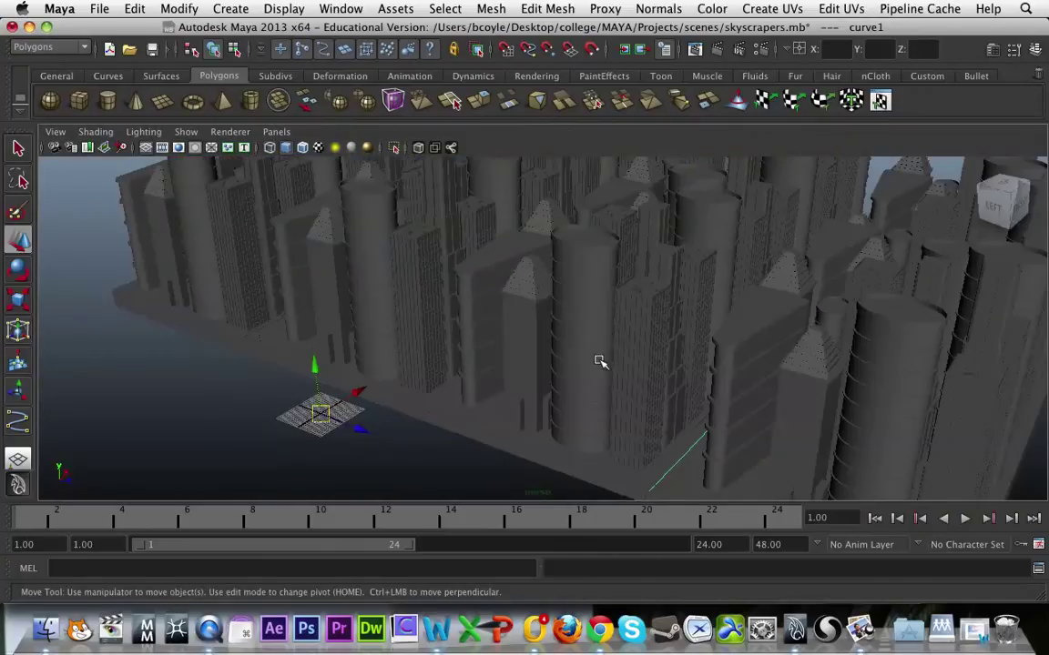
alt+drag(529, 383, 805, 398)
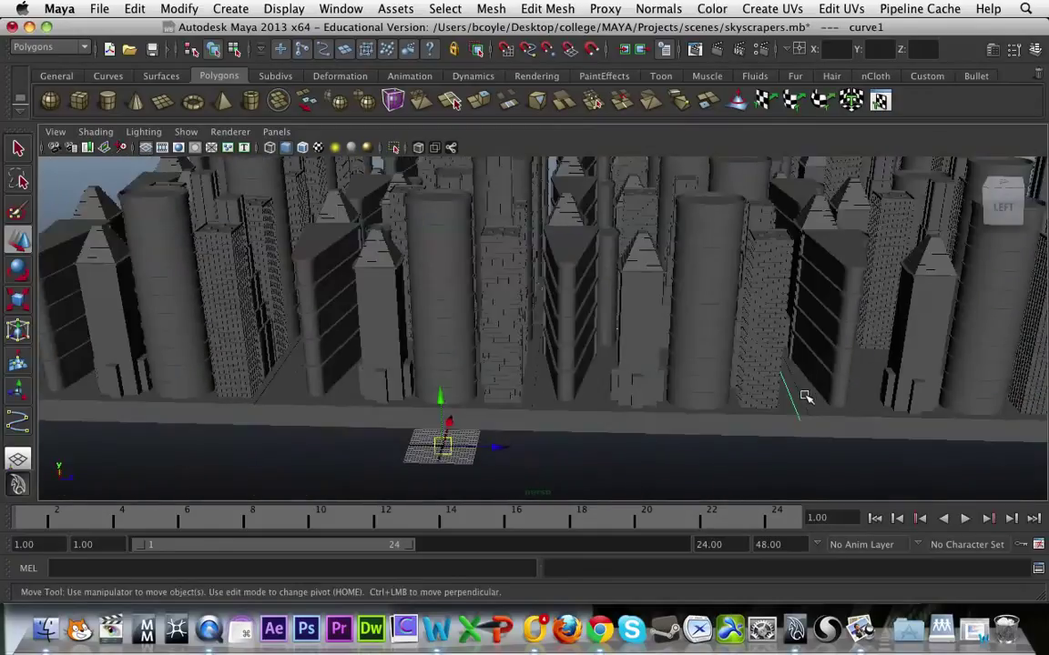
drag(439, 397, 447, 348)
alt+drag(646, 362, 745, 394)
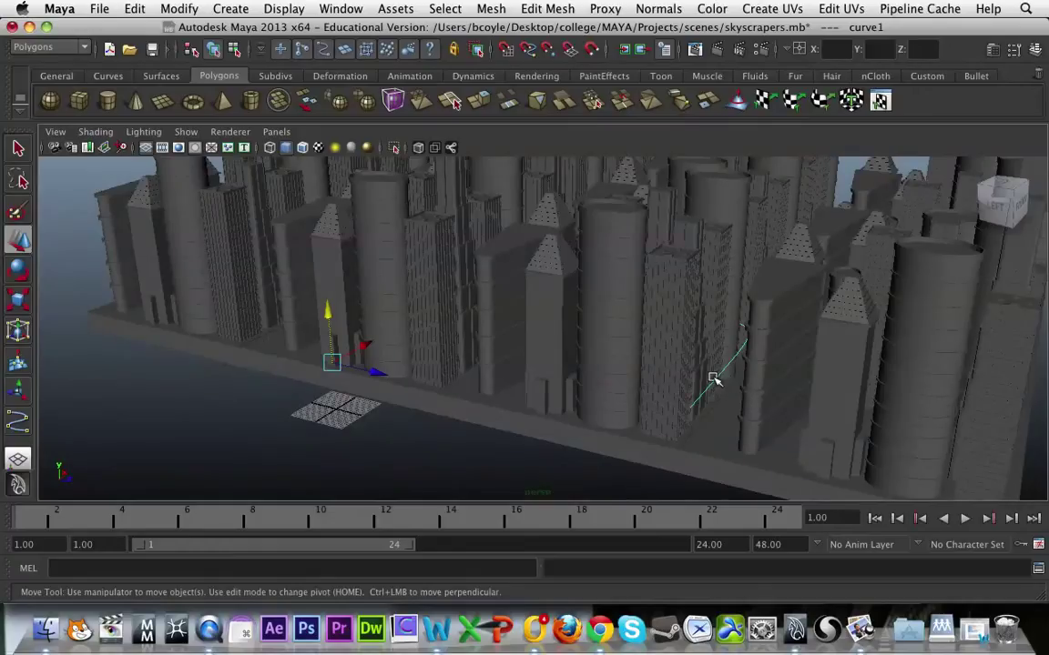
right_drag(715, 380, 684, 381)
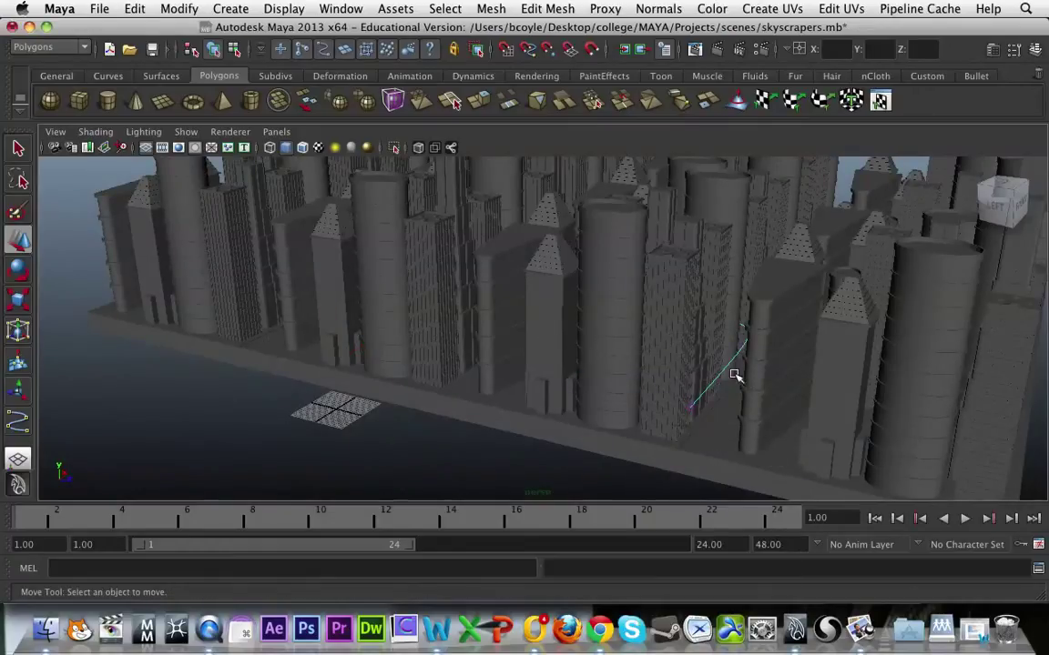
alt+drag(745, 375, 755, 362)
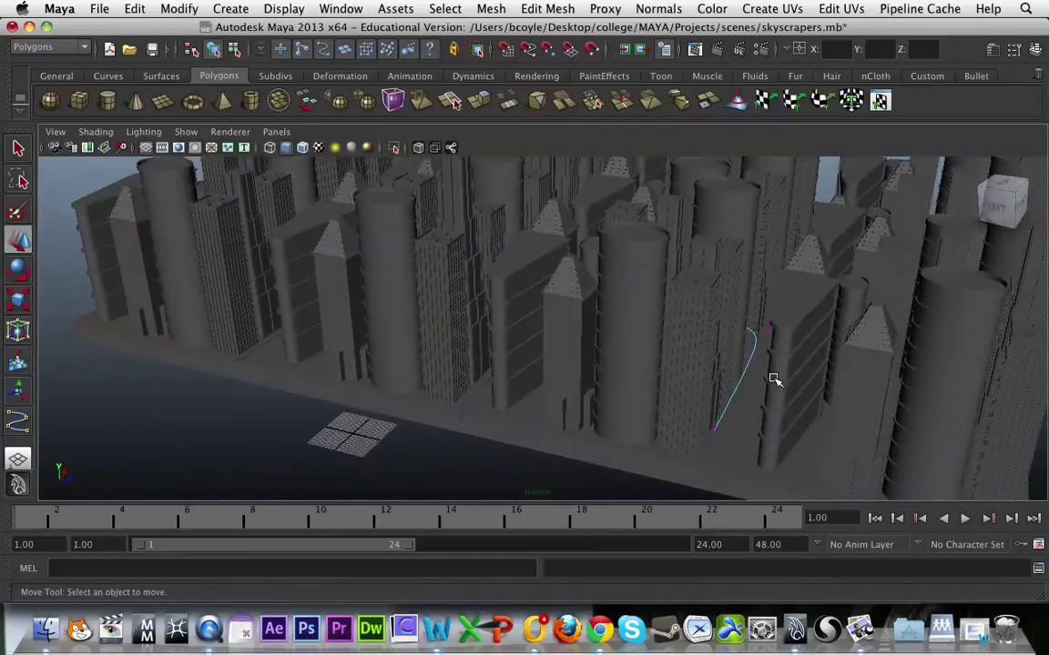
- Lift single and grouped curve1 CVs upward in wireframe, then restore shaded display
click(753, 356)
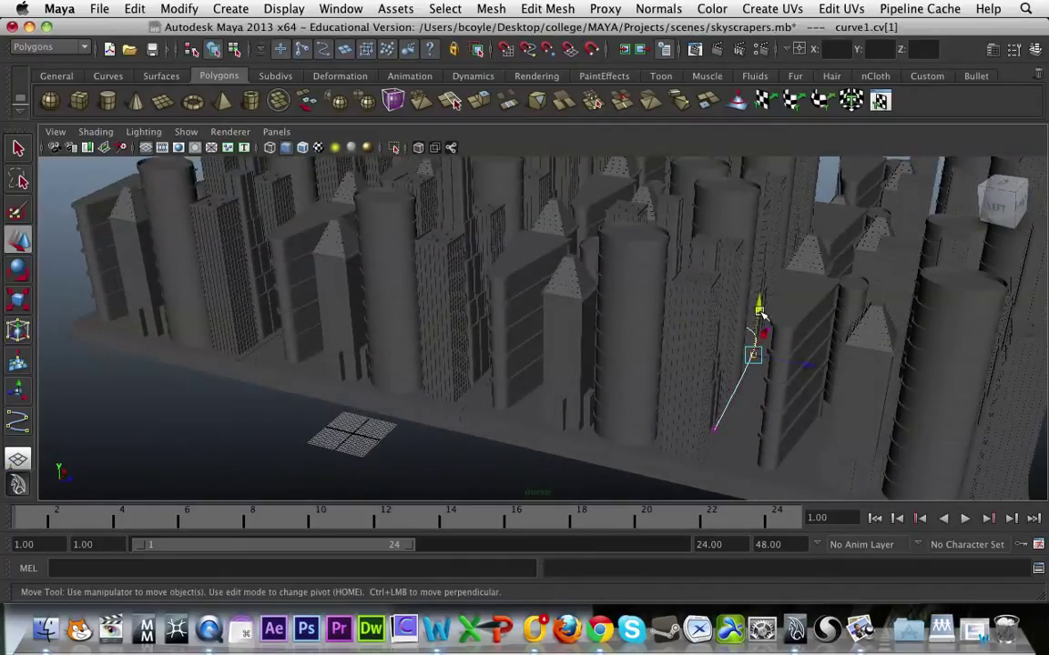
drag(760, 309, 657, 320)
key(4)
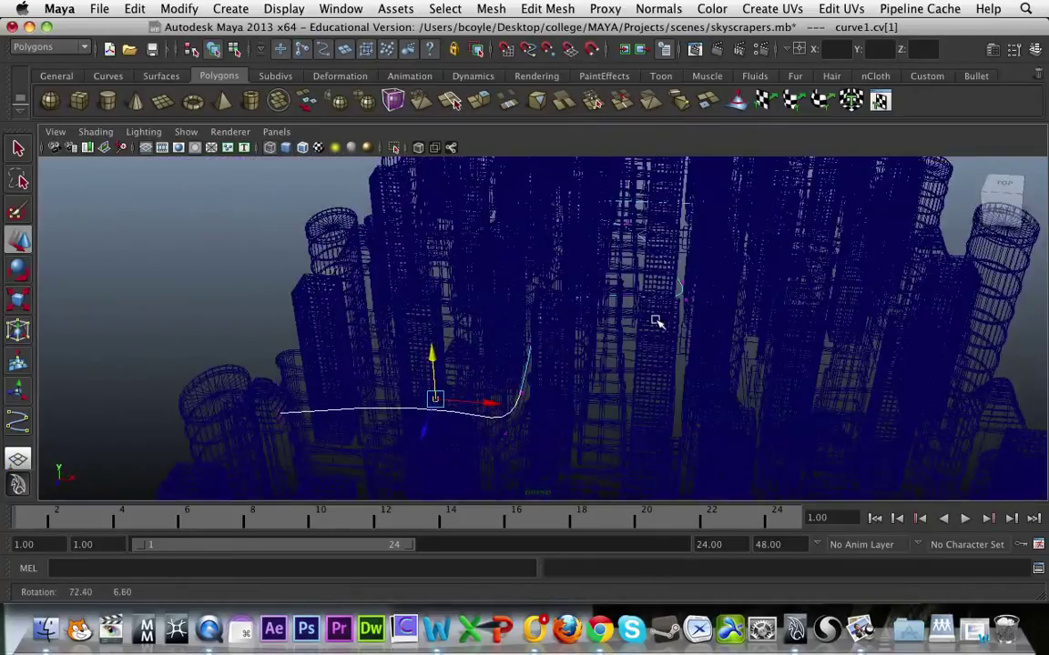
drag(519, 268, 590, 384)
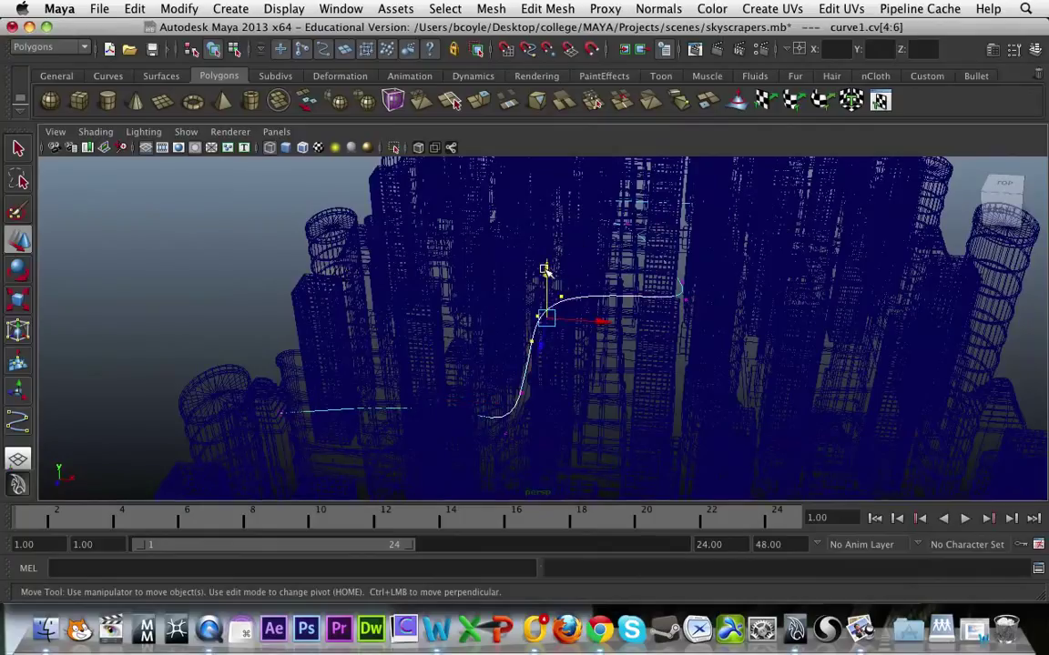
drag(544, 270, 546, 242)
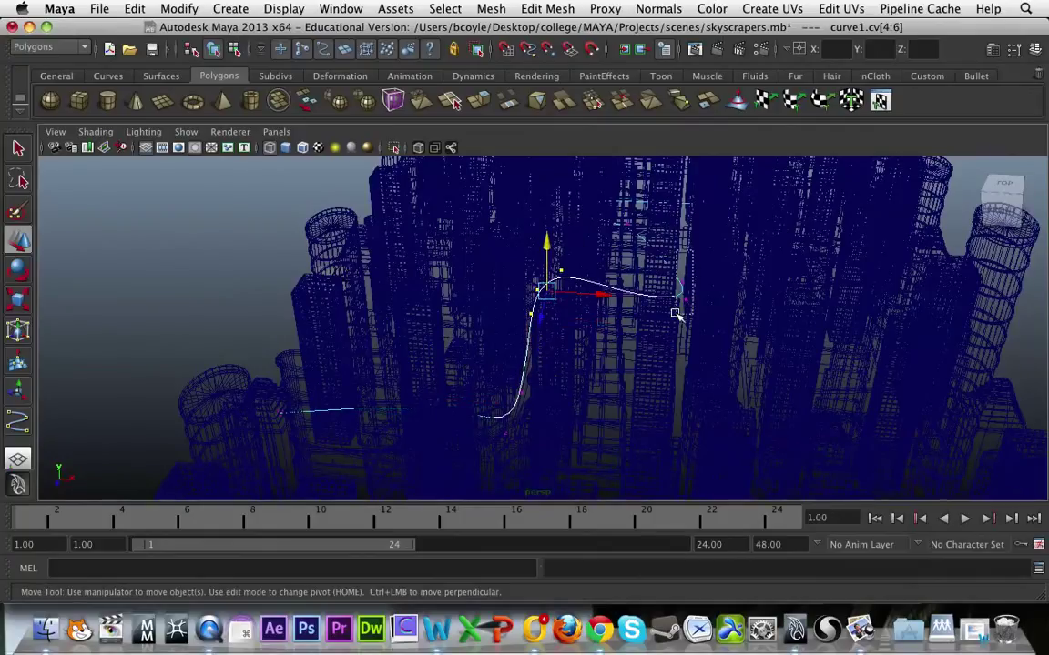
drag(676, 315, 689, 216)
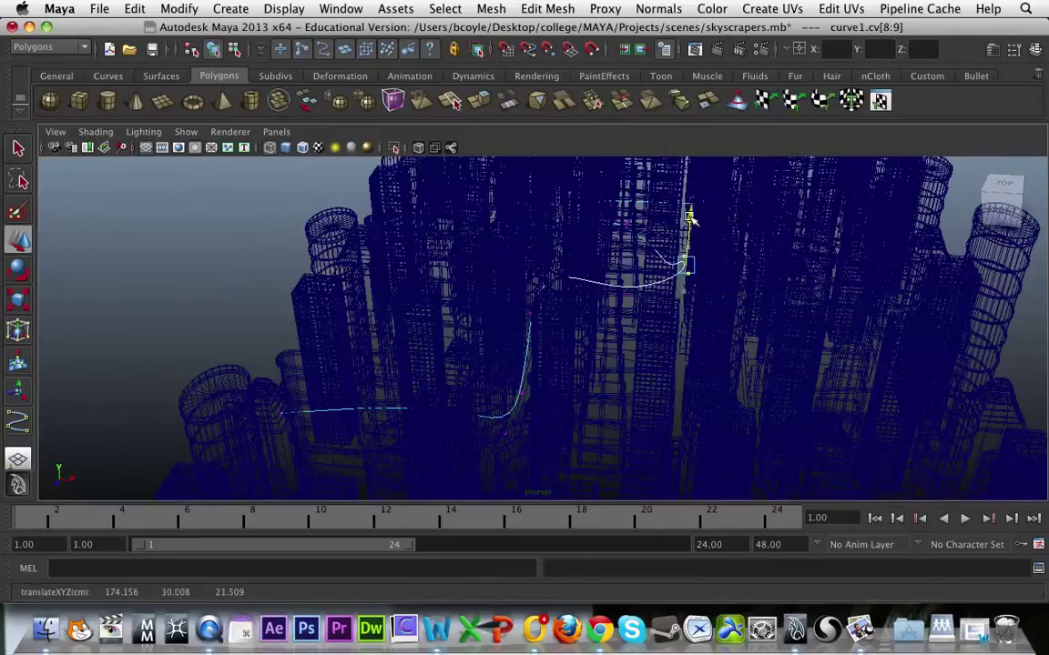
key(5)
mouse_move(644, 290)
alt+mouse_down()
mouse_move(736, 283)
mouse_move(717, 287)
alt+mouse_up()
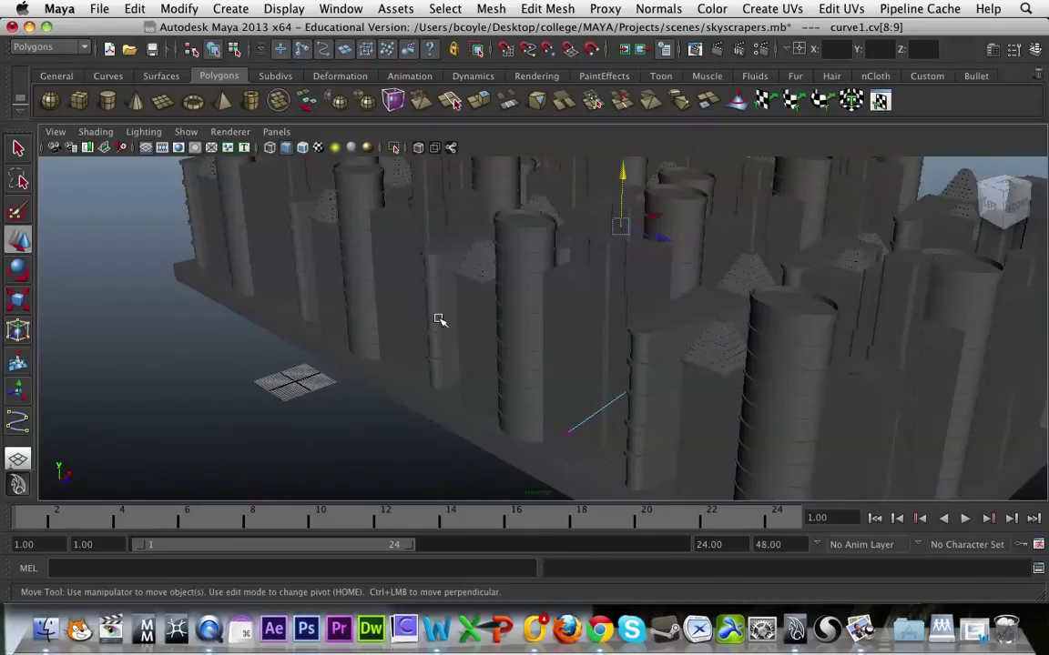
- Create camera1 at the grid origin and add curve1 to the selection
click(230, 8)
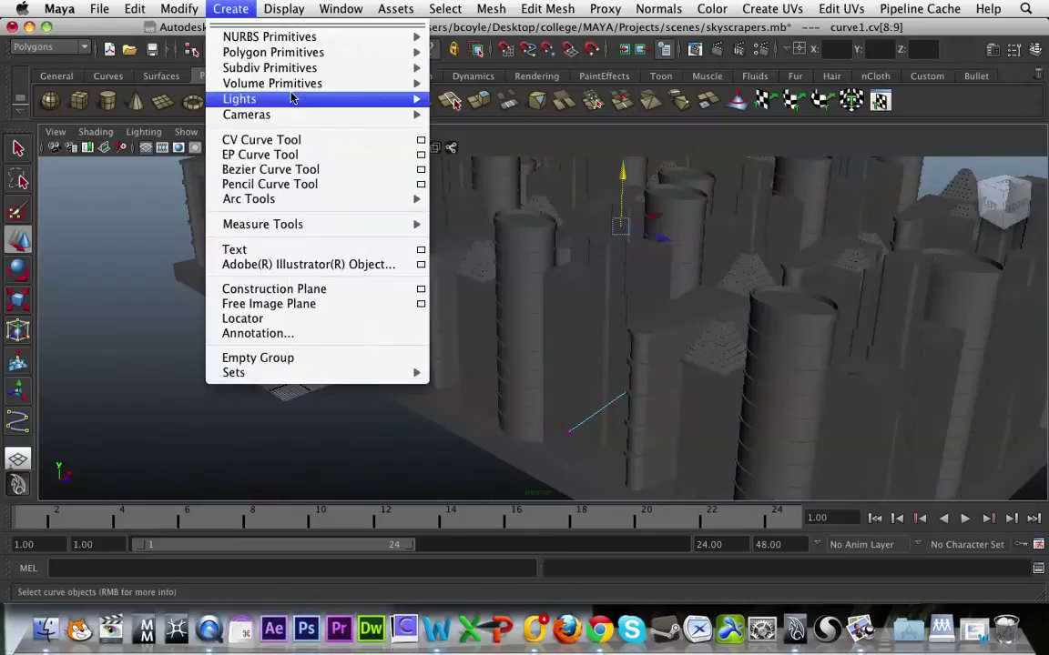
mouse_move(355, 117)
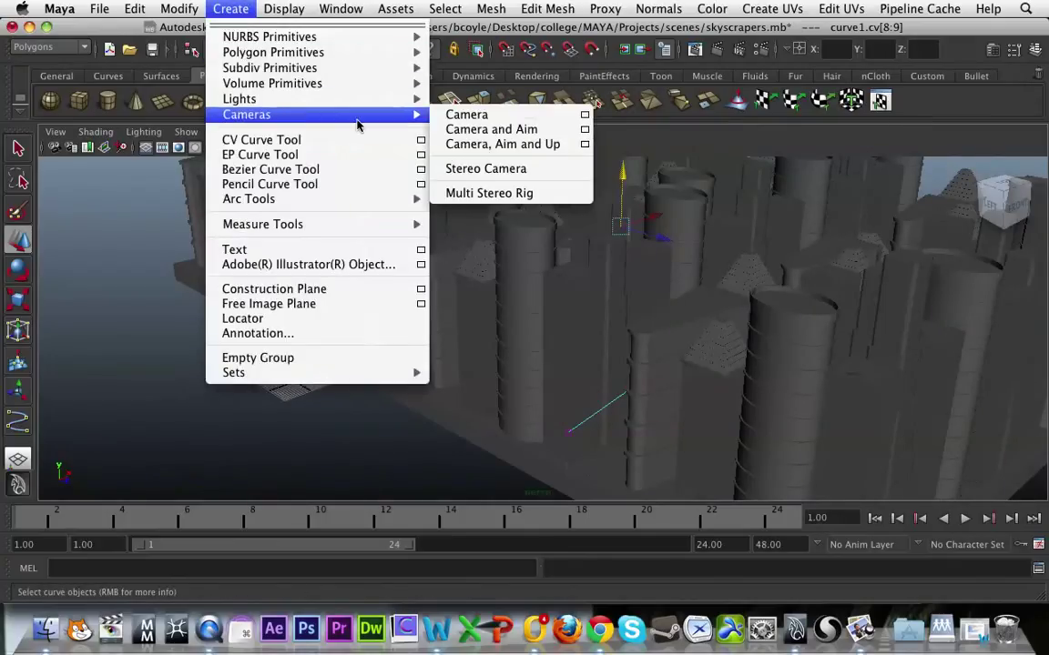
click(496, 118)
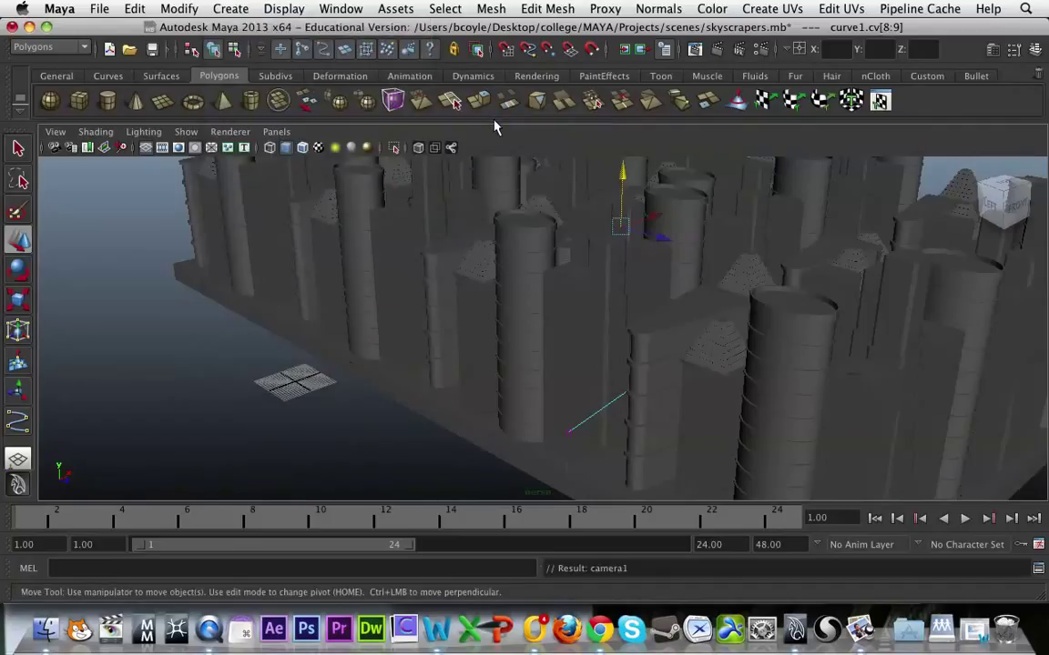
alt+drag(461, 353, 466, 357)
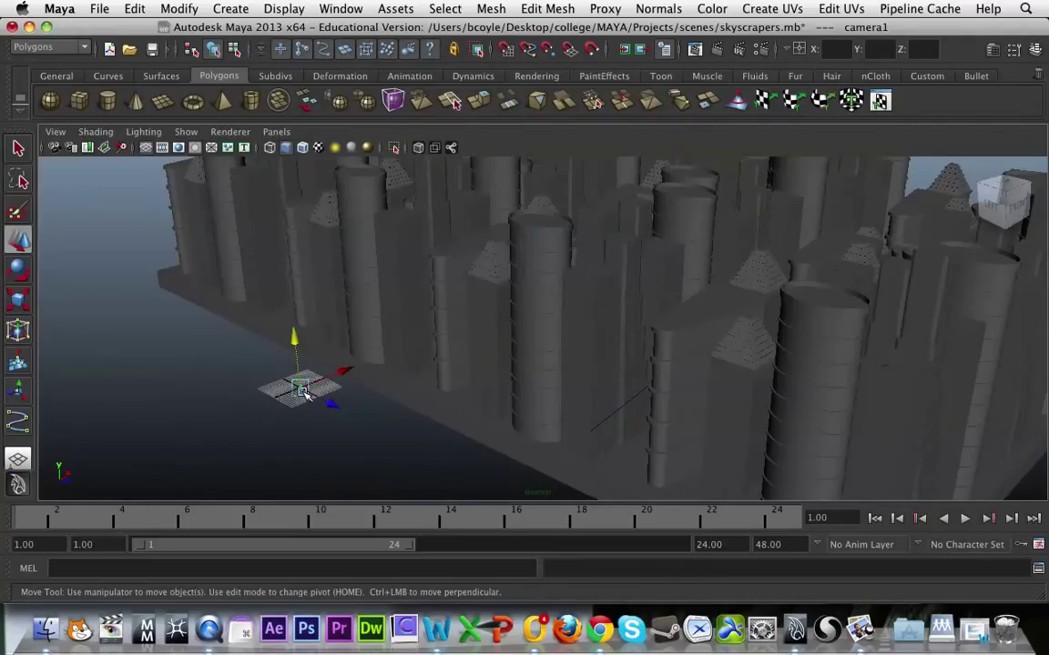
click(603, 423)
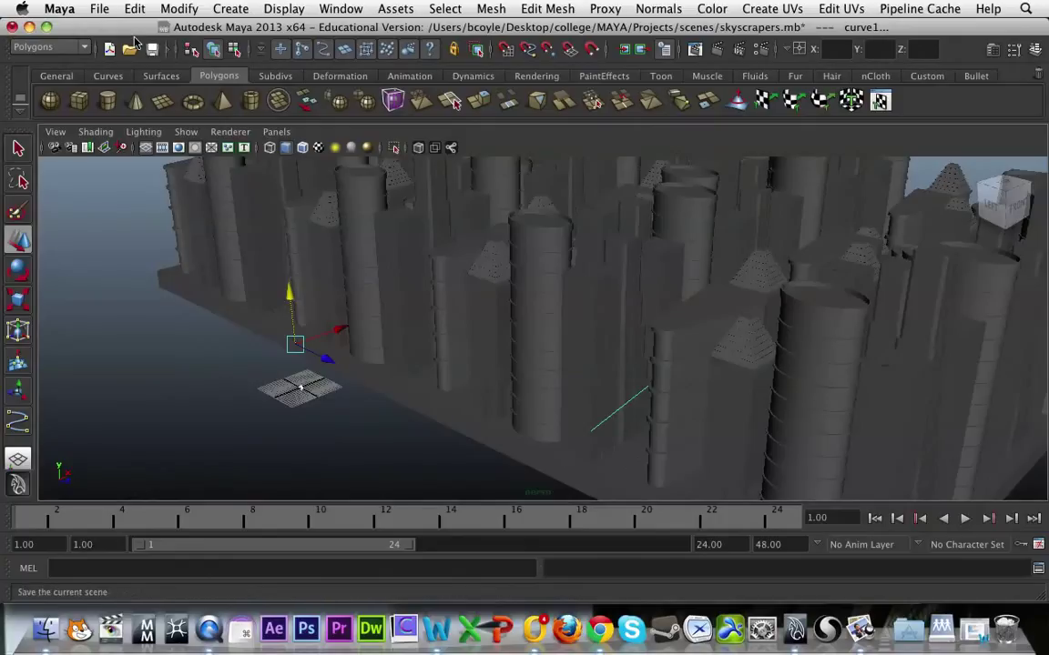
- Switch to the Animation menu set and bring up the Animate > Motion Paths submenu
click(63, 47)
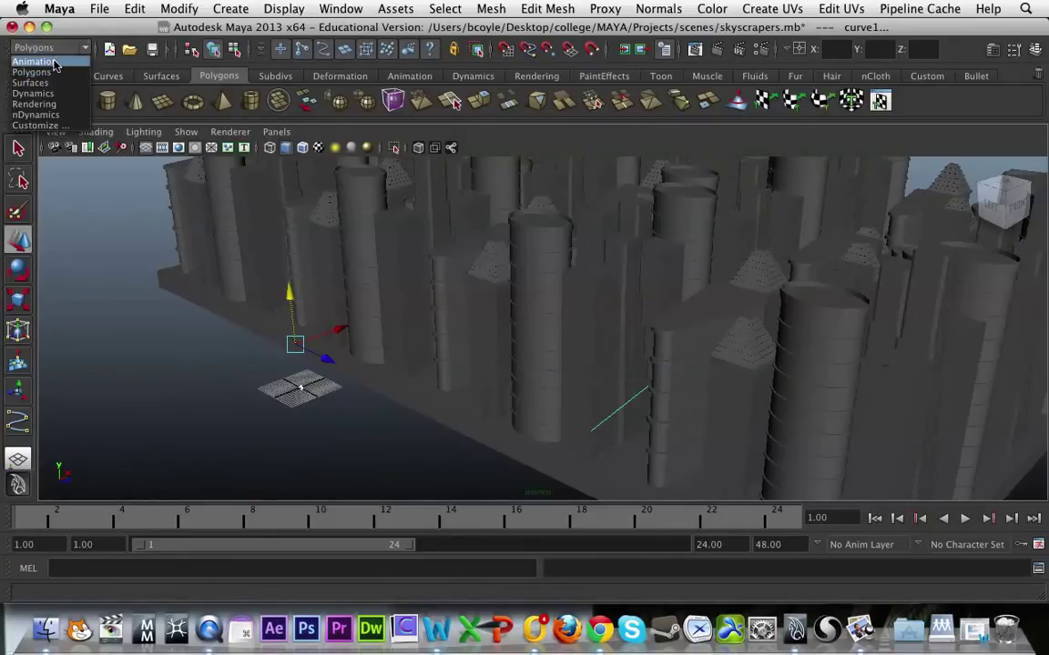
click(33, 61)
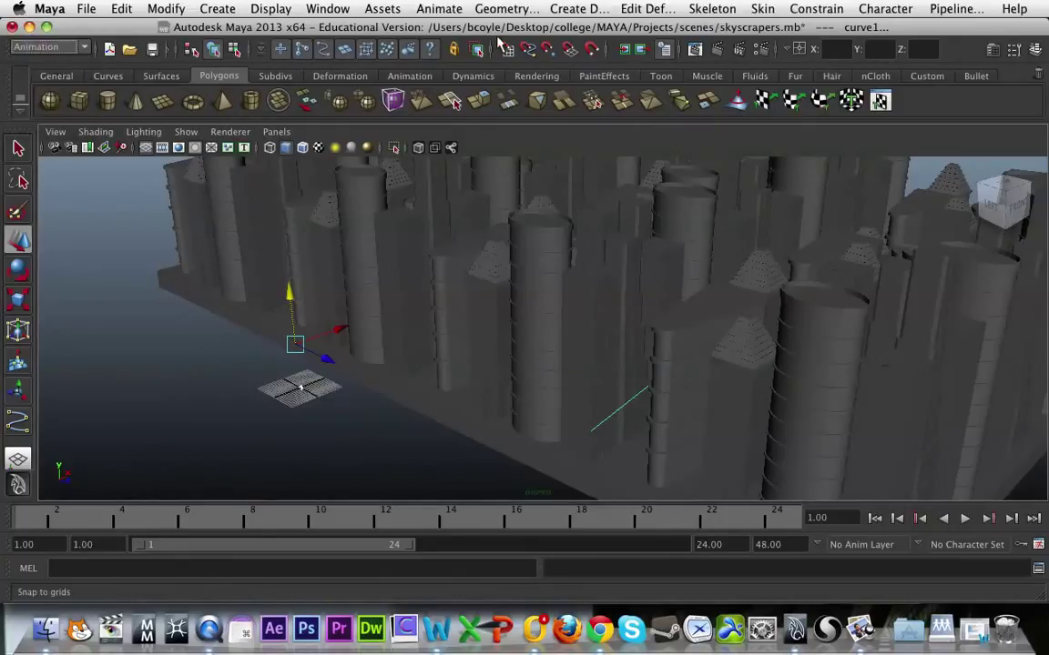
click(438, 9)
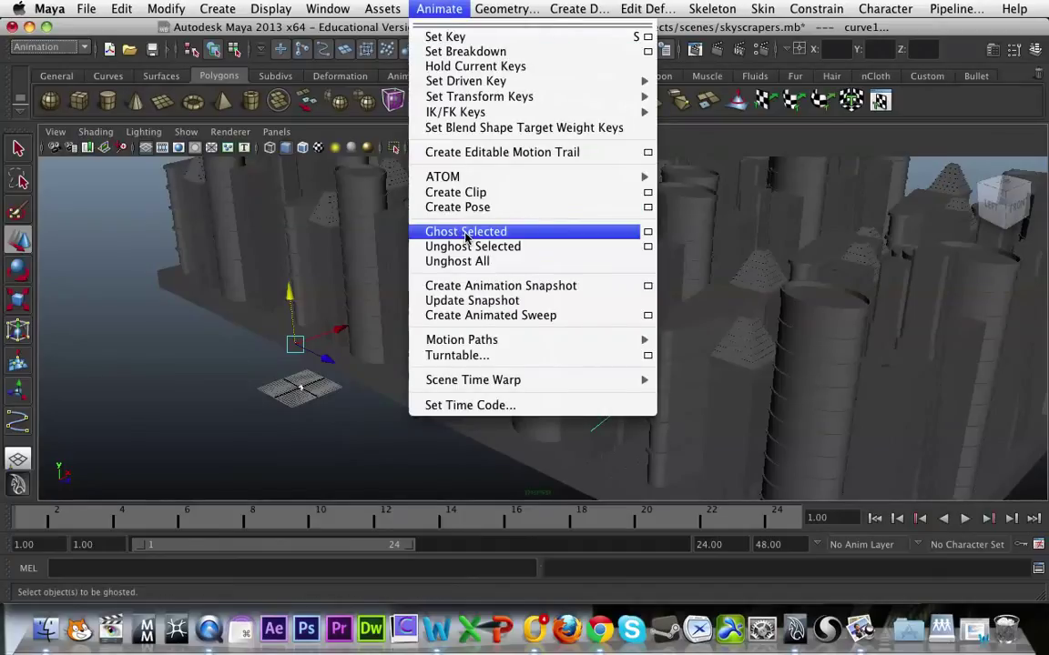
mouse_move(548, 340)
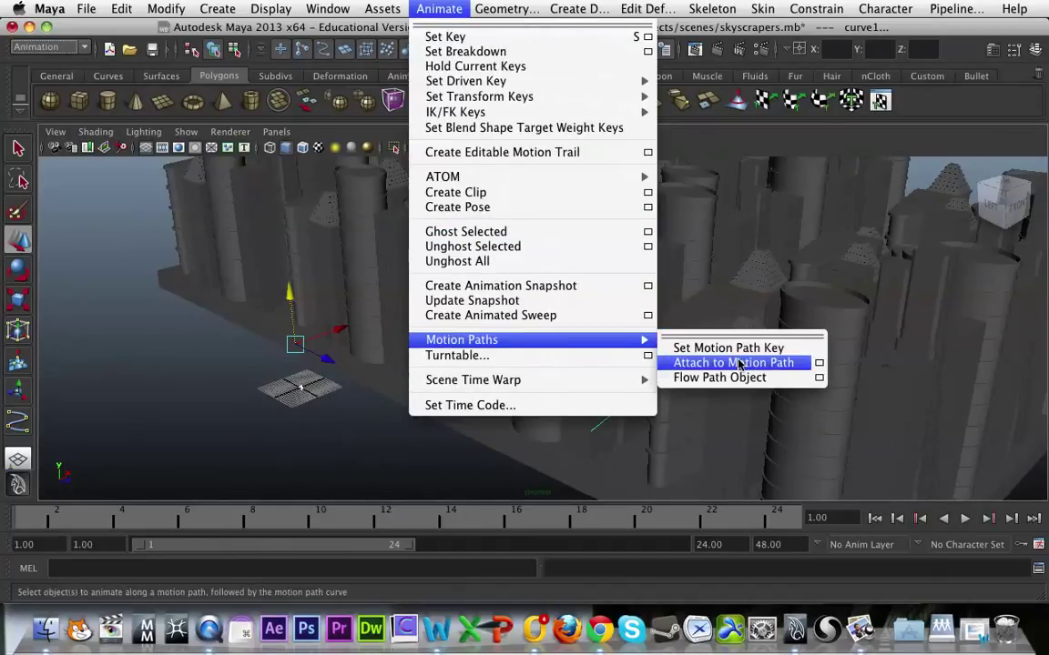
- Attach camera1 to curve1 with start frame 1, end frame 1000, Follow and Bank on
click(820, 367)
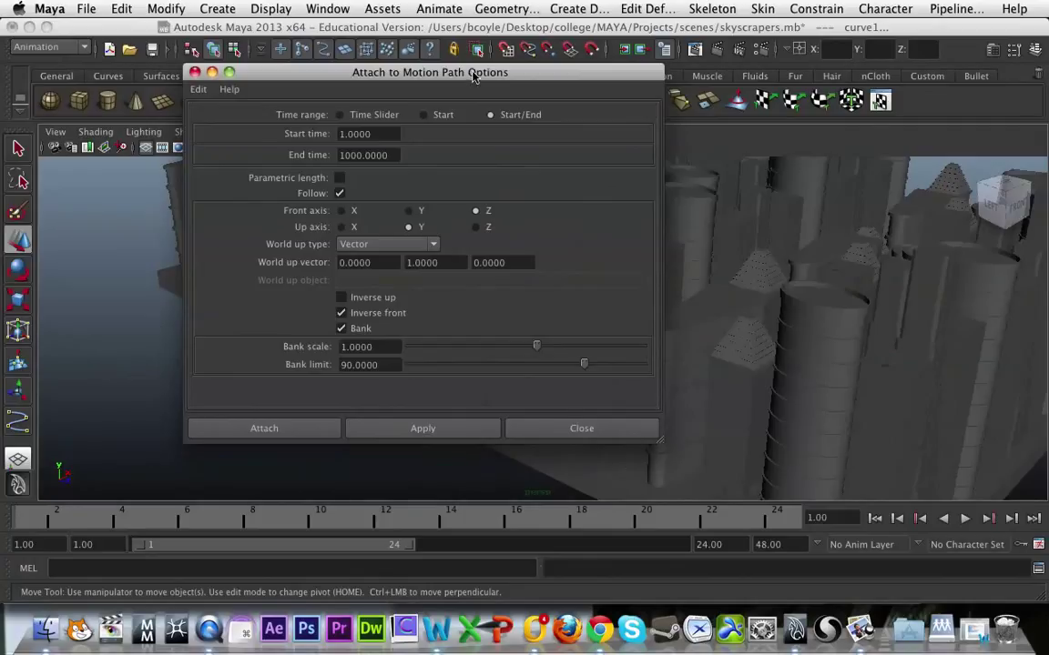
drag(473, 77, 674, 116)
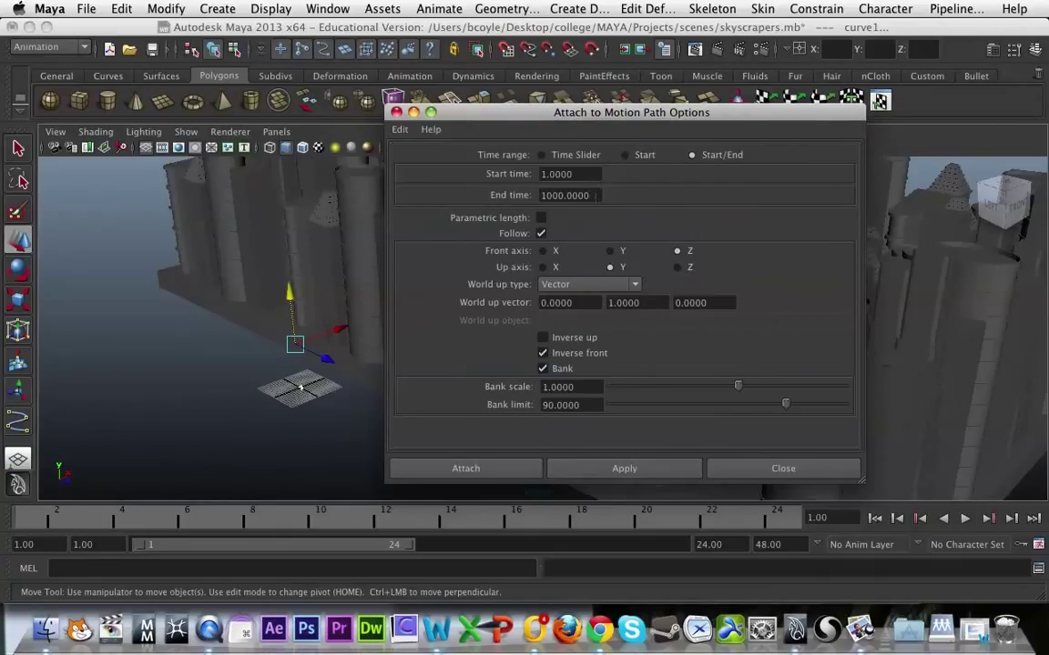
double_click(556, 174)
click(565, 195)
double_click(565, 195)
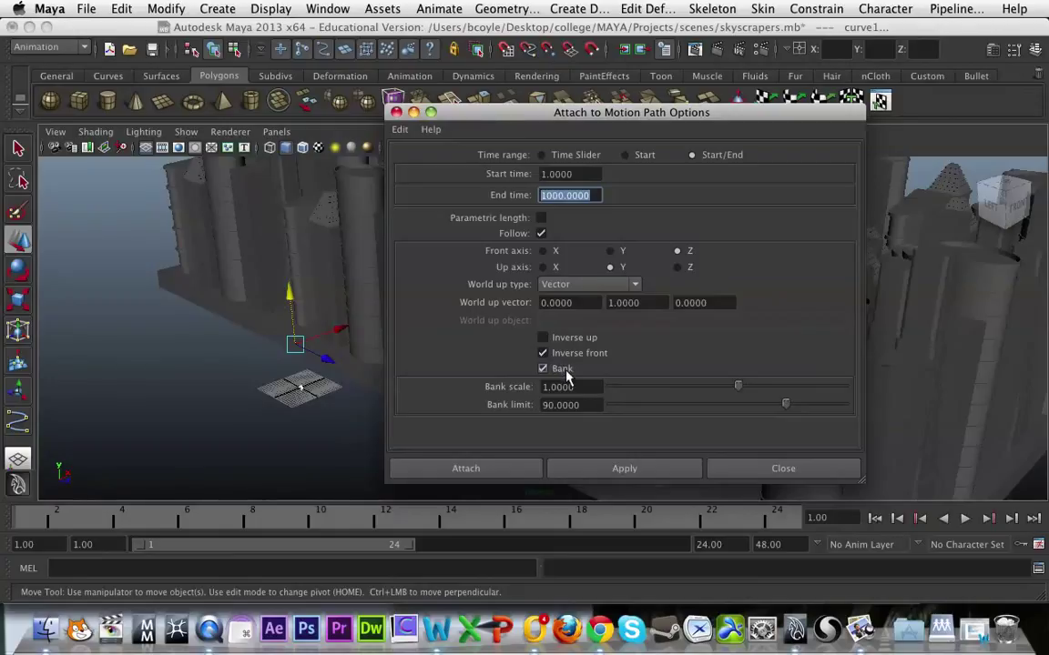
click(507, 473)
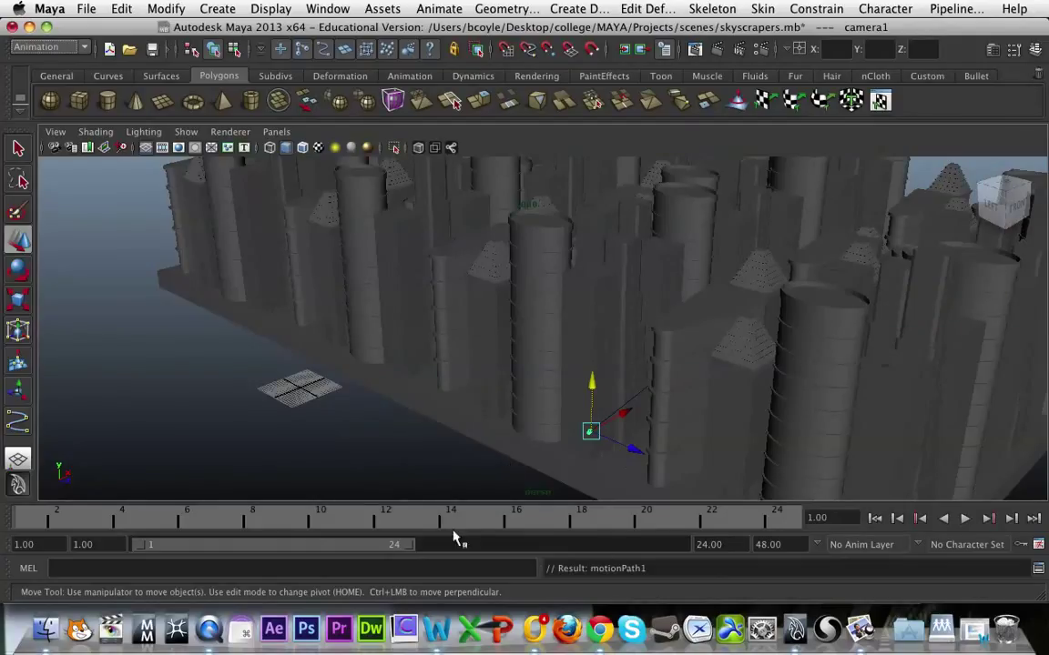
- Set the playback end to frame 1000, test-play, and rewind to frame 1
click(707, 544)
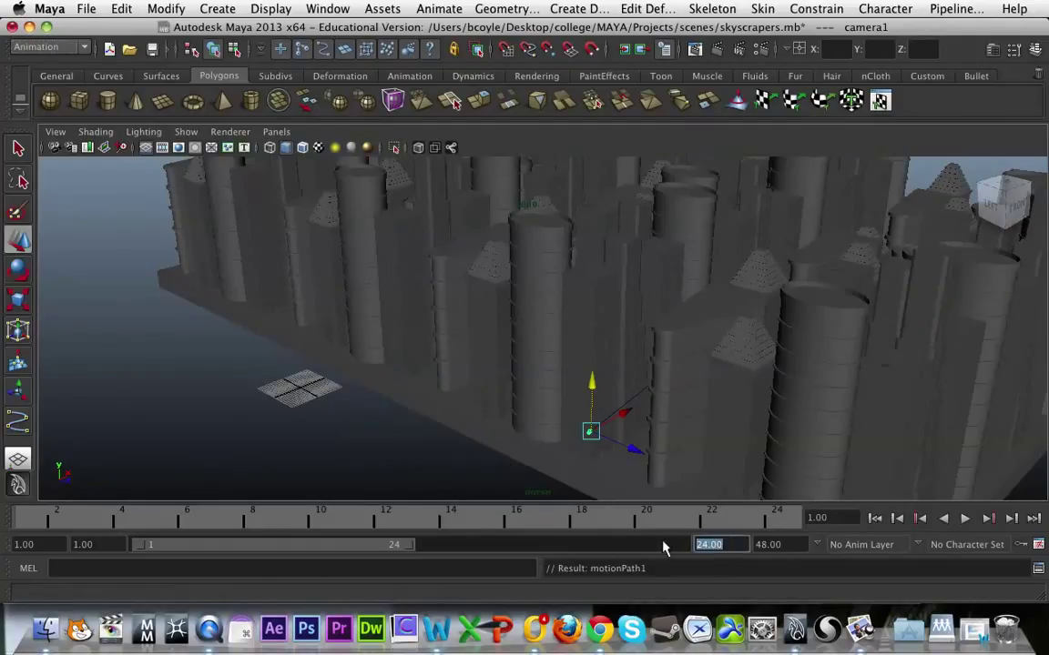
text(1000)
key(Return)
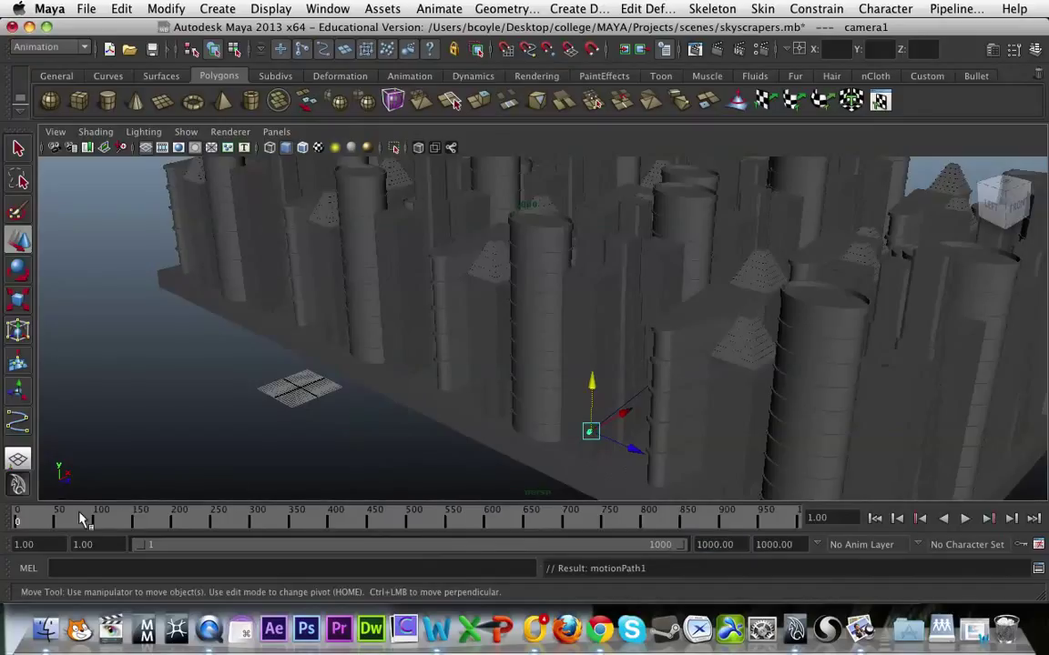
key(alt+v)
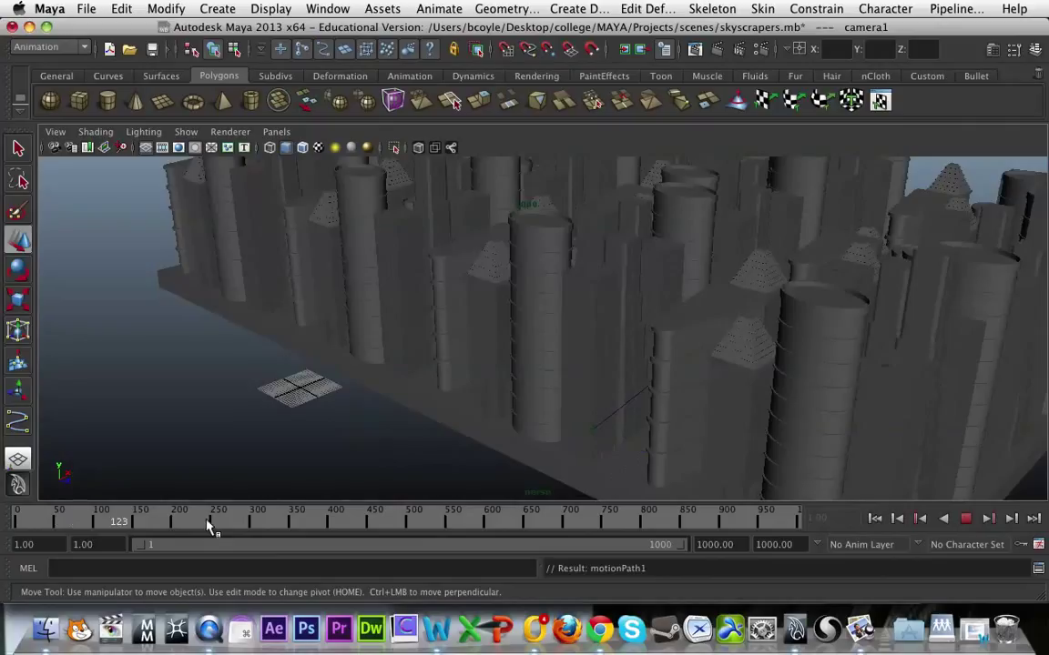
drag(210, 526, 7, 523)
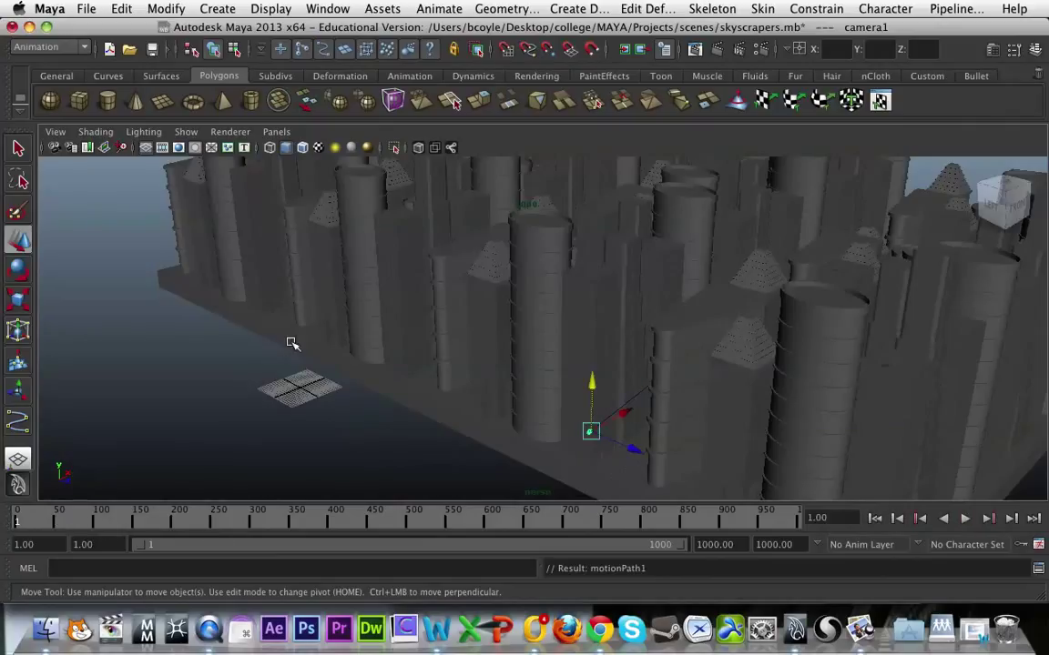
click(276, 132)
- Look through camera1 and play the fly-through, stopping at frame 420
mouse_move(296, 147)
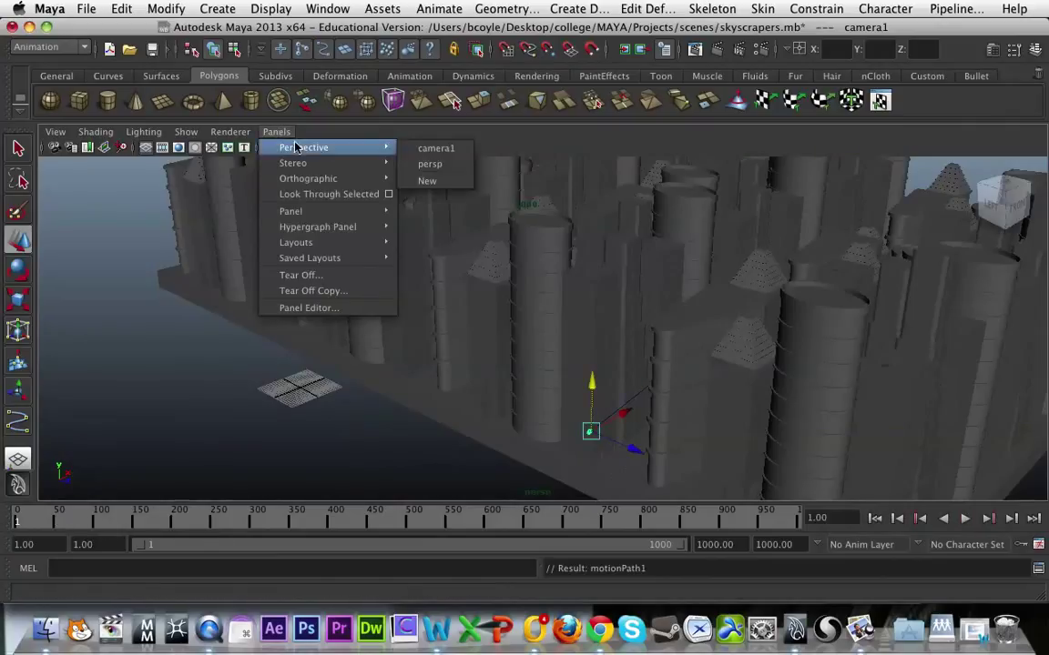
click(437, 149)
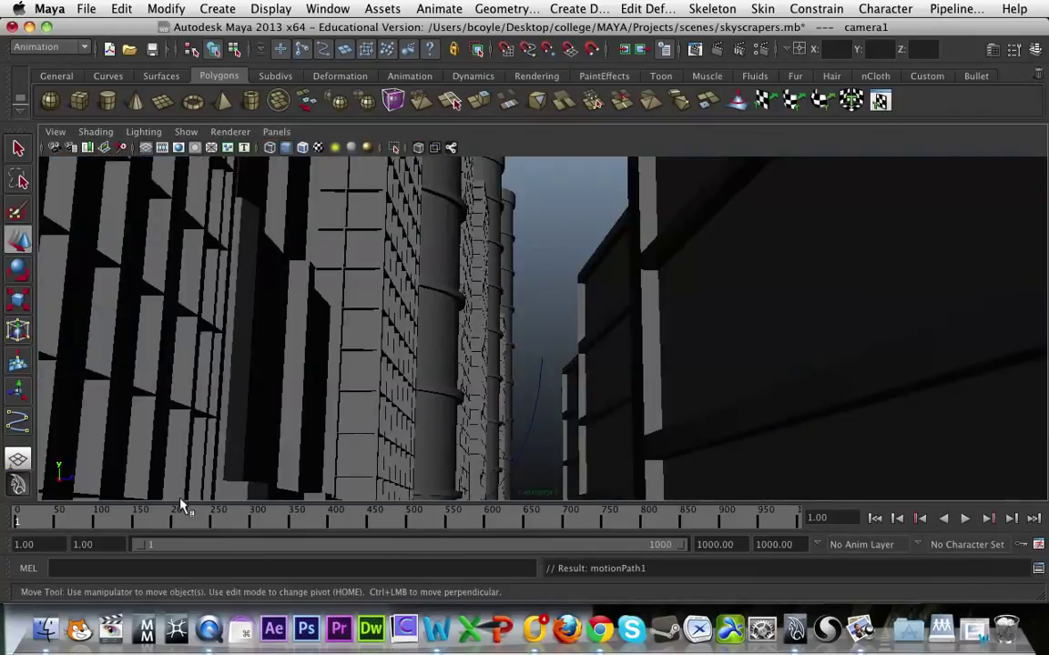
click(966, 519)
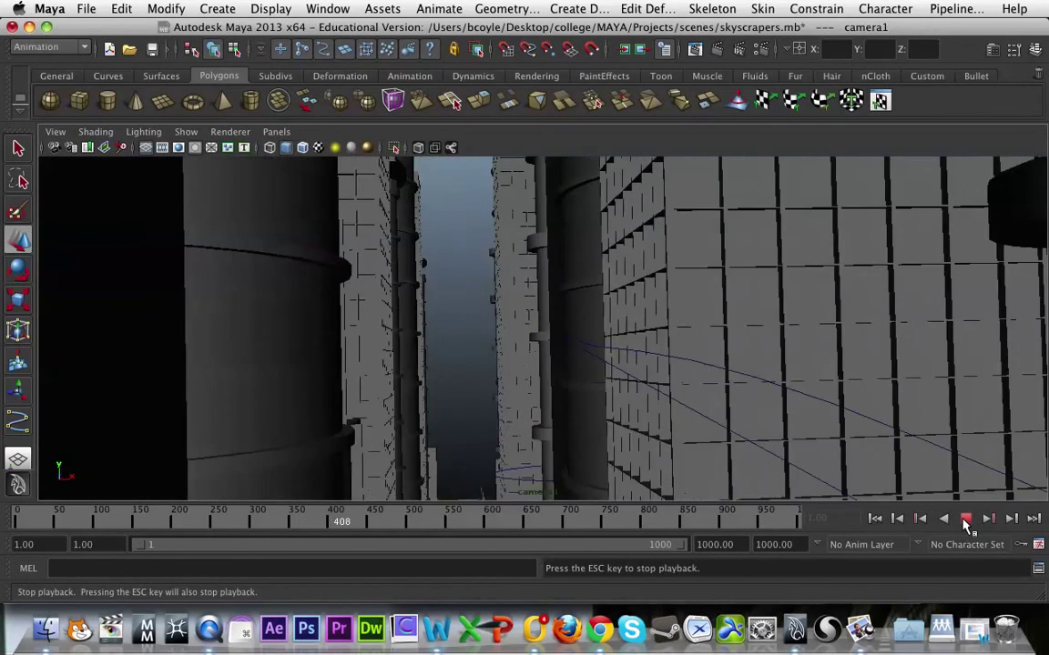
click(965, 519)
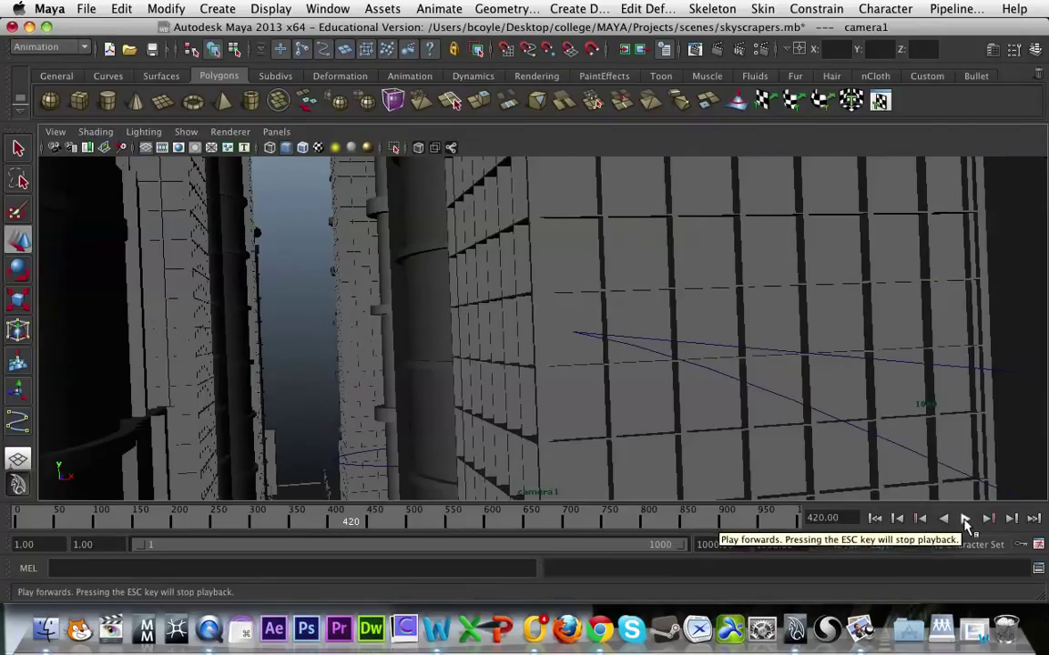
right_click(966, 526)
mouse_move(958, 419)
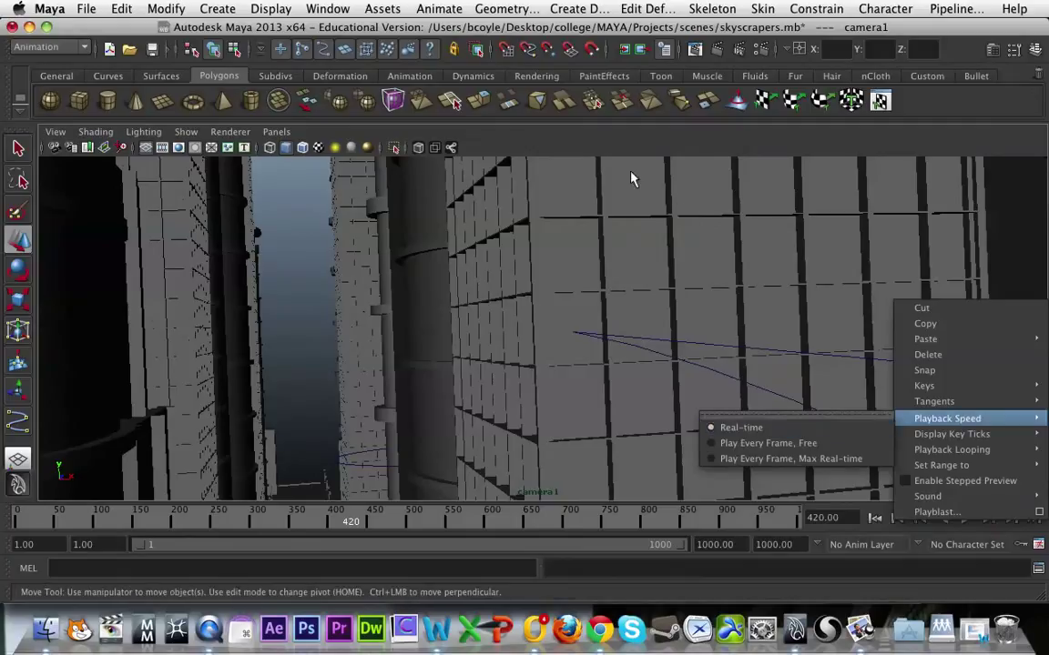
click(567, 145)
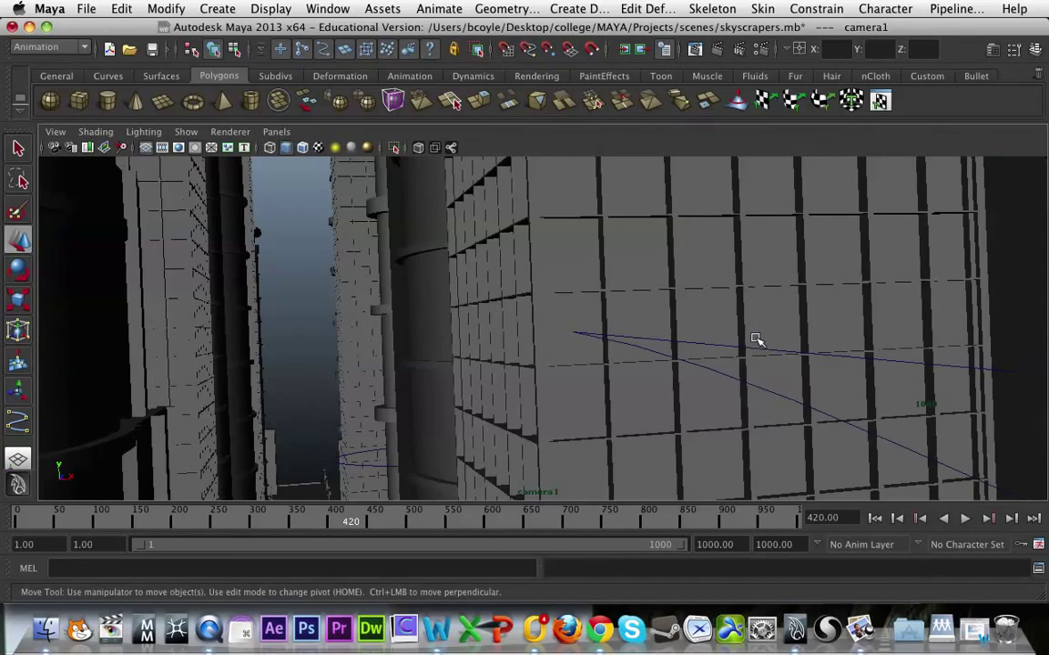